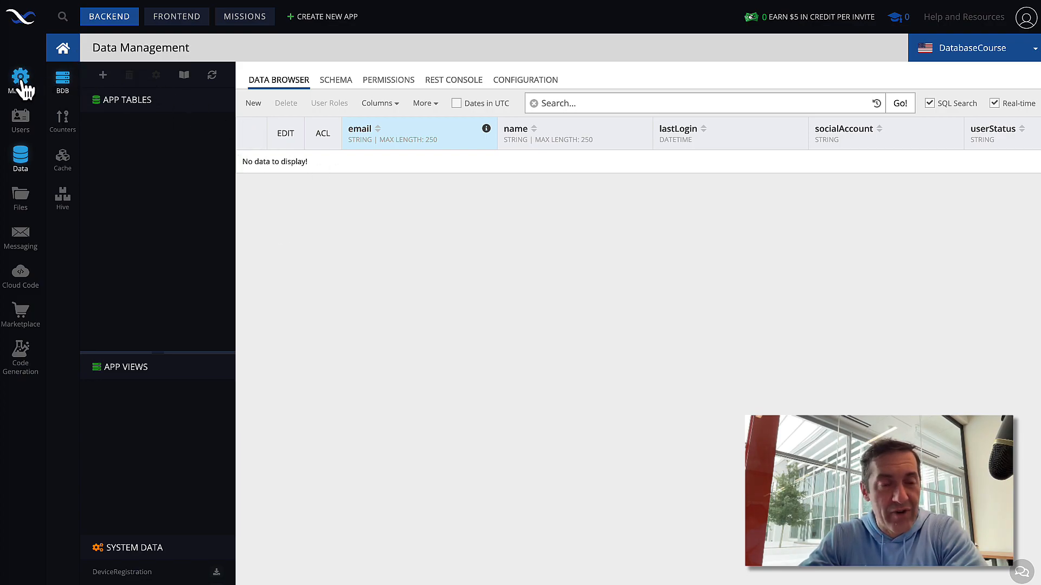
Import the Backendless application archive CustomersAndOrders.zip from the Downloads folder, leaving overwriting of existing objects off
click(21, 80)
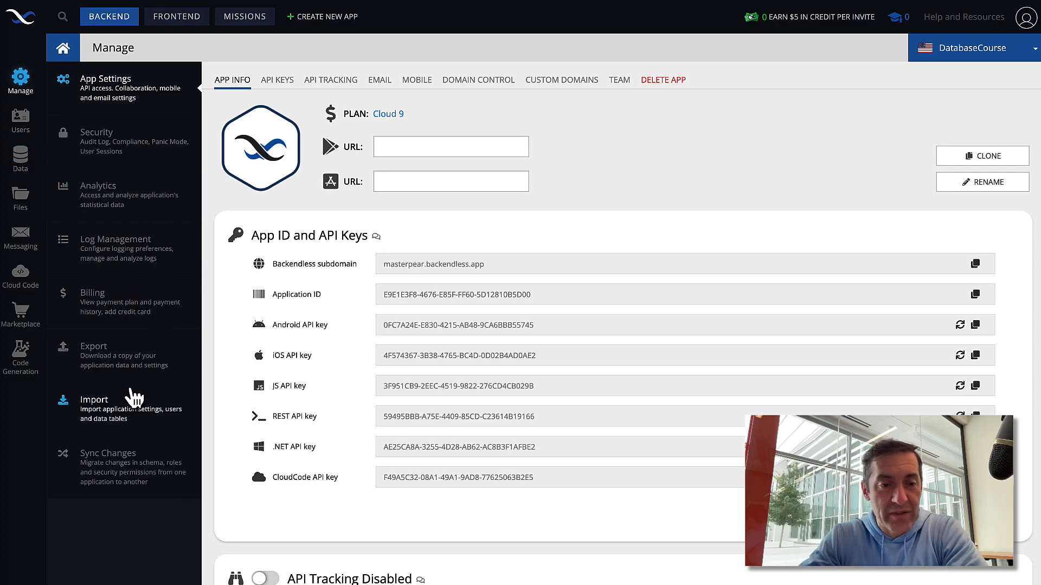
click(115, 415)
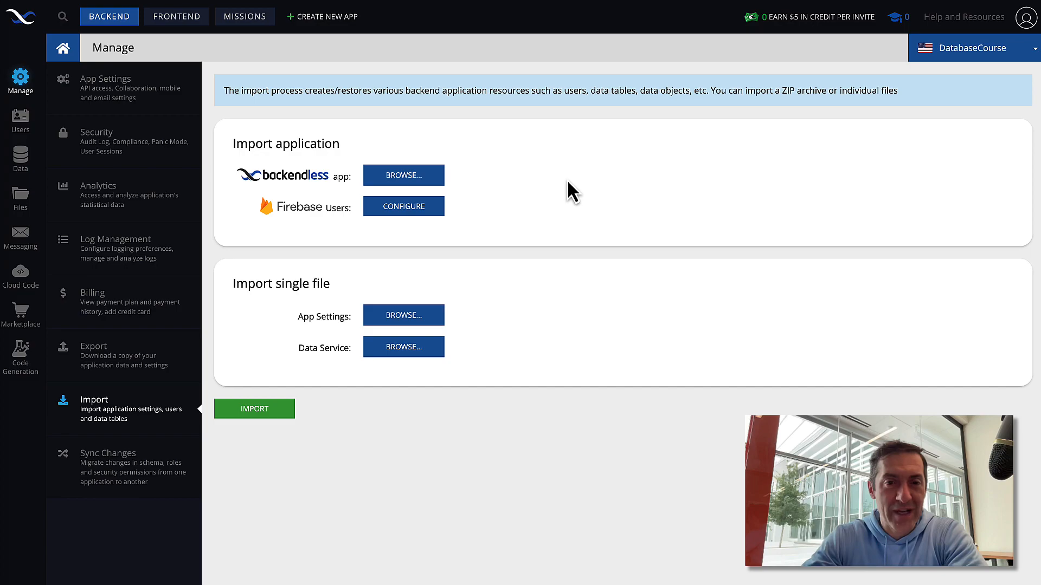
click(404, 179)
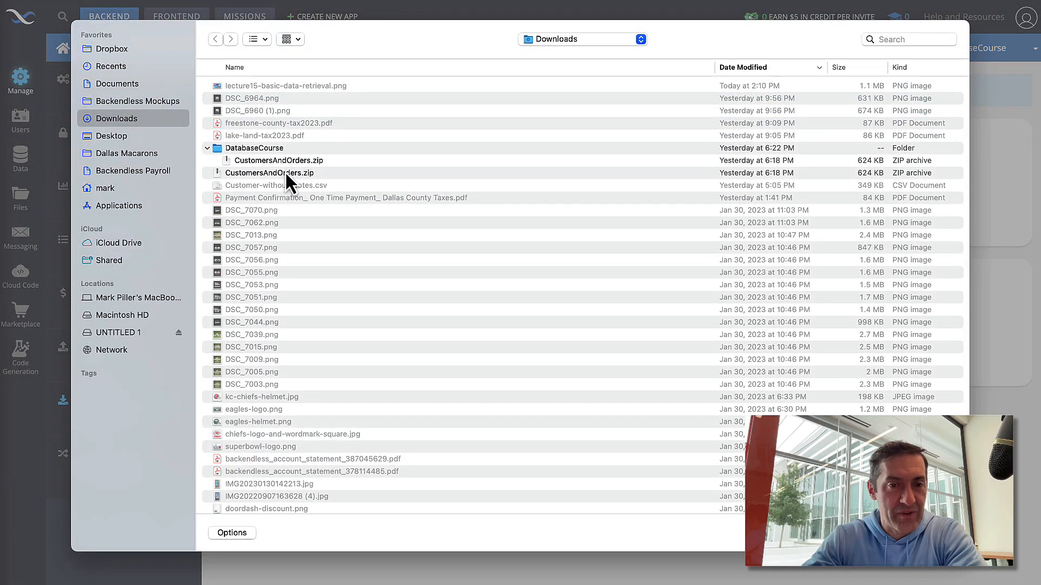
click(284, 173)
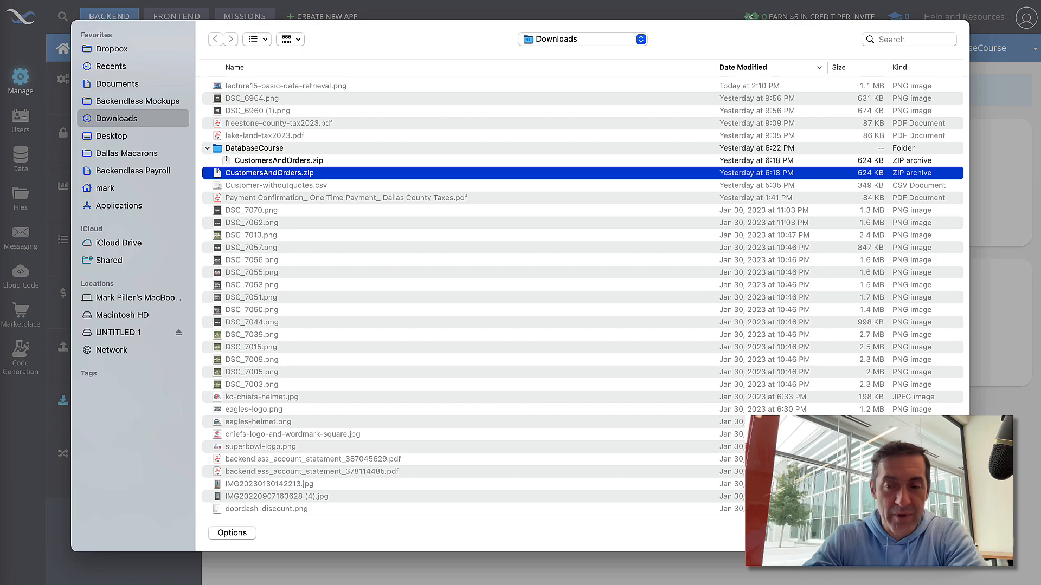
click(939, 533)
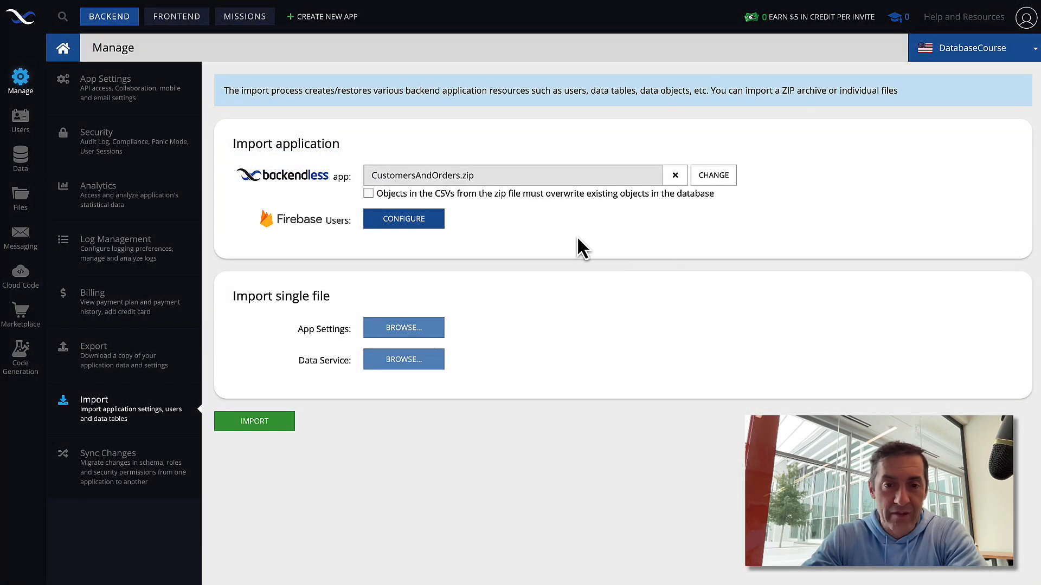
click(275, 428)
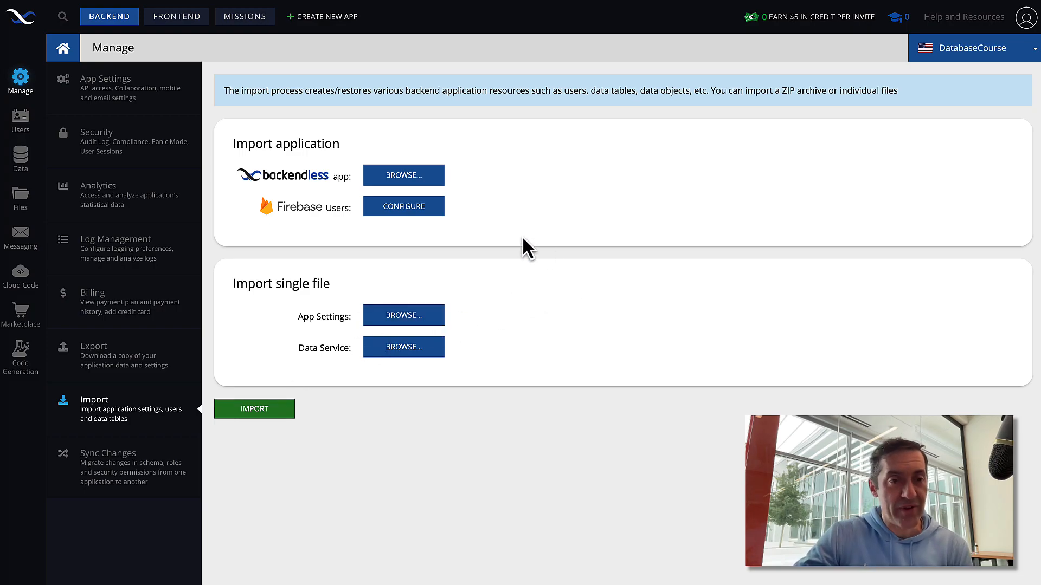
Open IMPORT_DATA2023_02_01_20_46_04.log from the import folder and read through the import entries from start to end
click(20, 198)
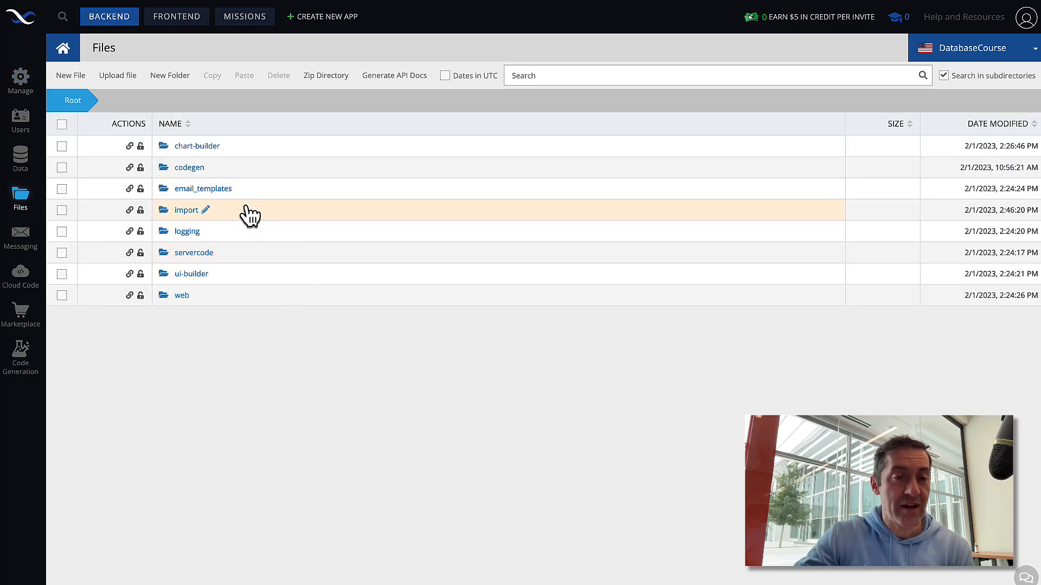
click(186, 212)
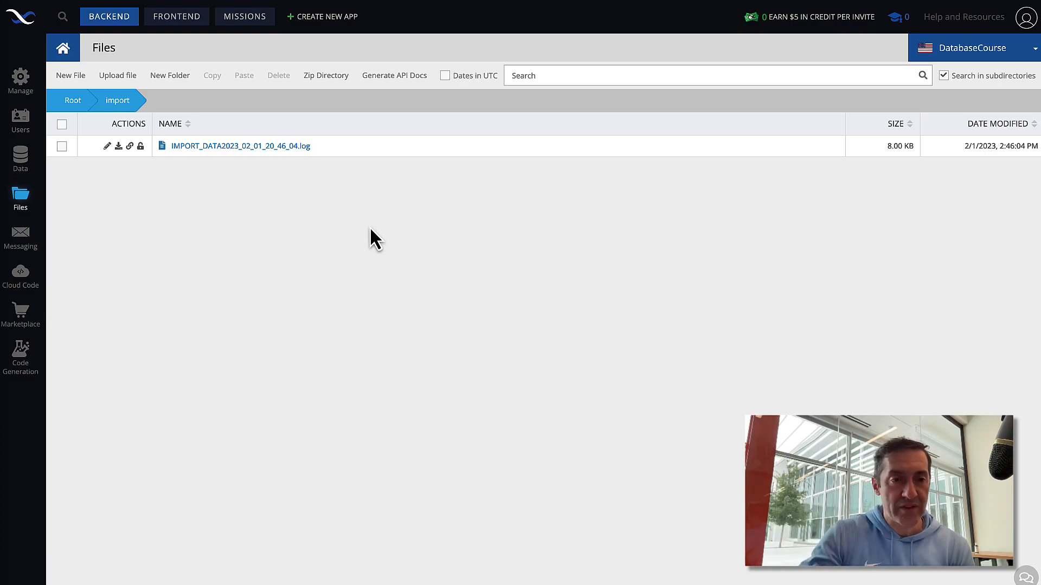
click(107, 146)
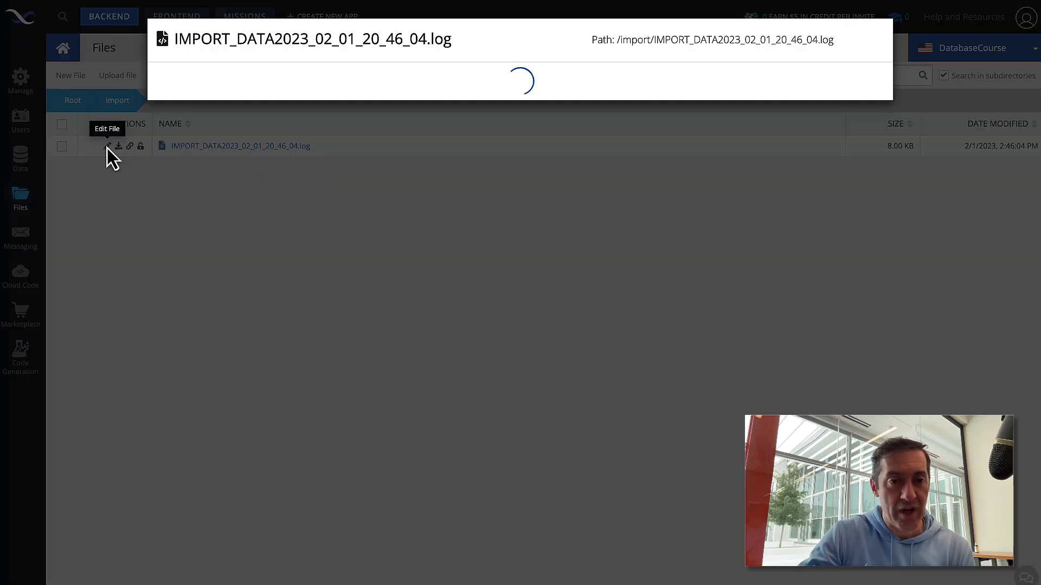
scroll(491, 233, down, 10)
scroll(491, 233, down, 8)
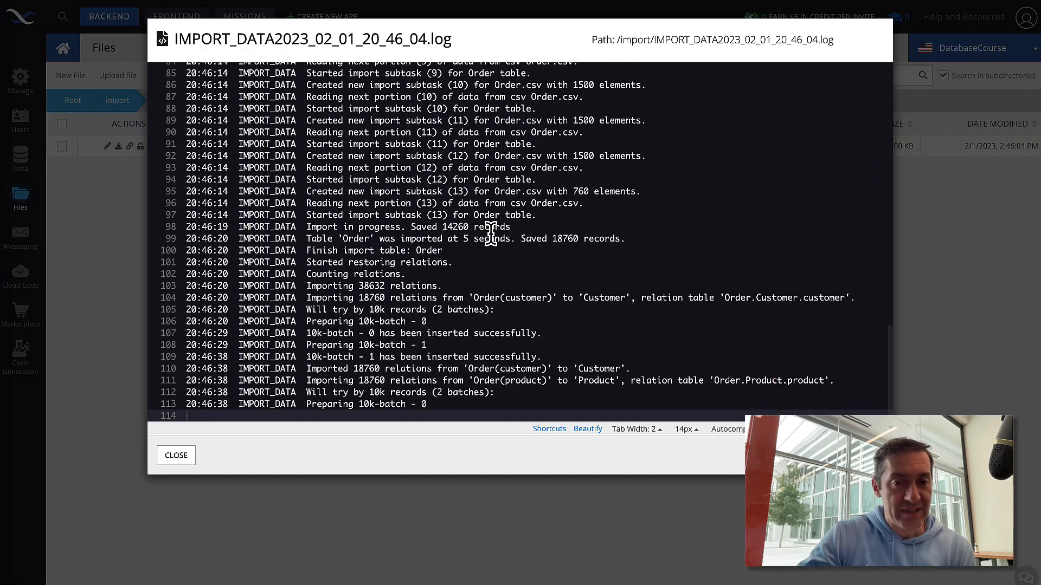
scroll(491, 233, up, 20)
scroll(491, 233, down, 20)
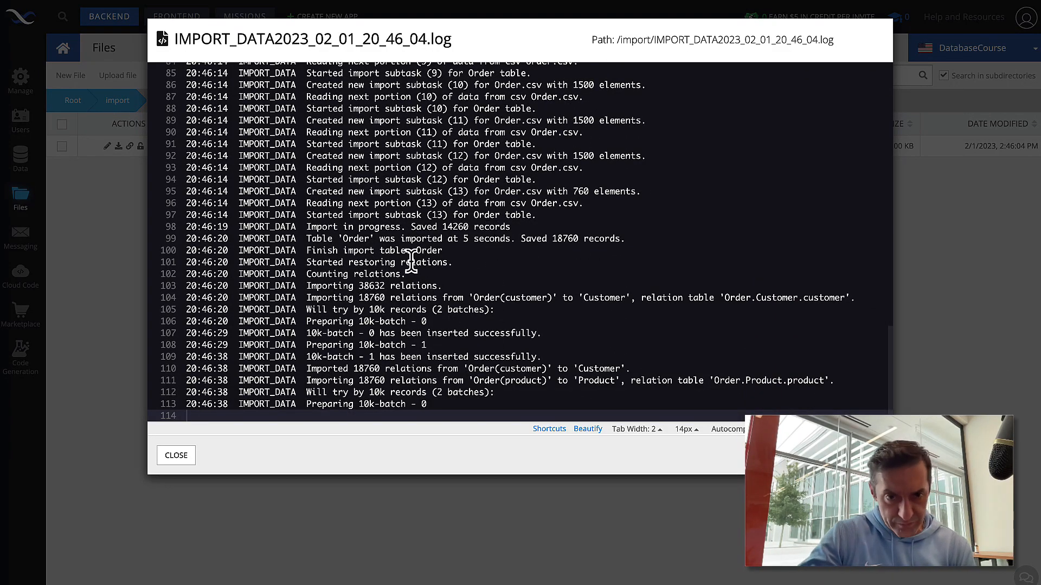
scroll(438, 212, up, 6)
scroll(438, 212, up, 10)
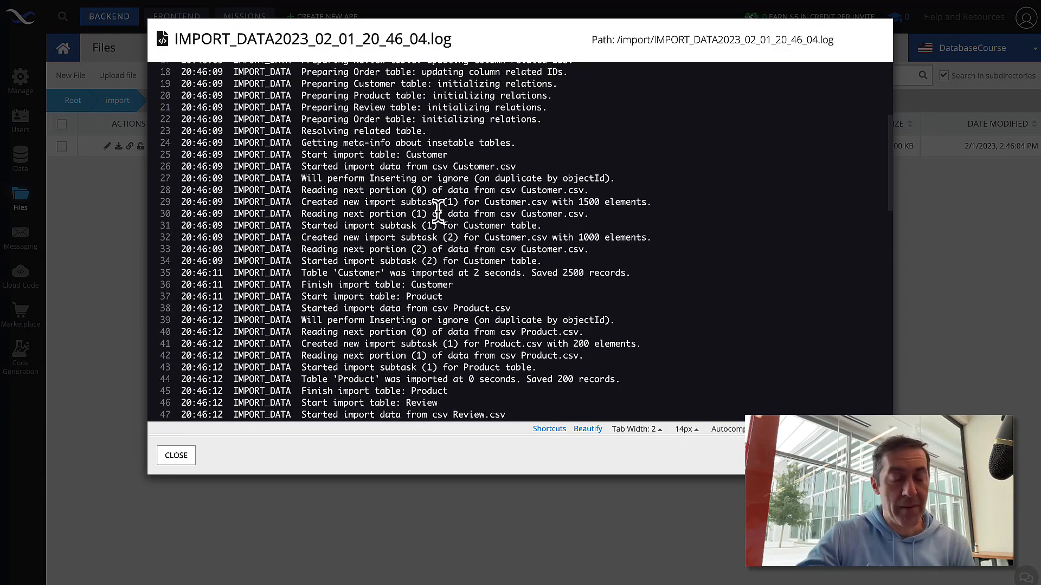
scroll(438, 212, down, 16)
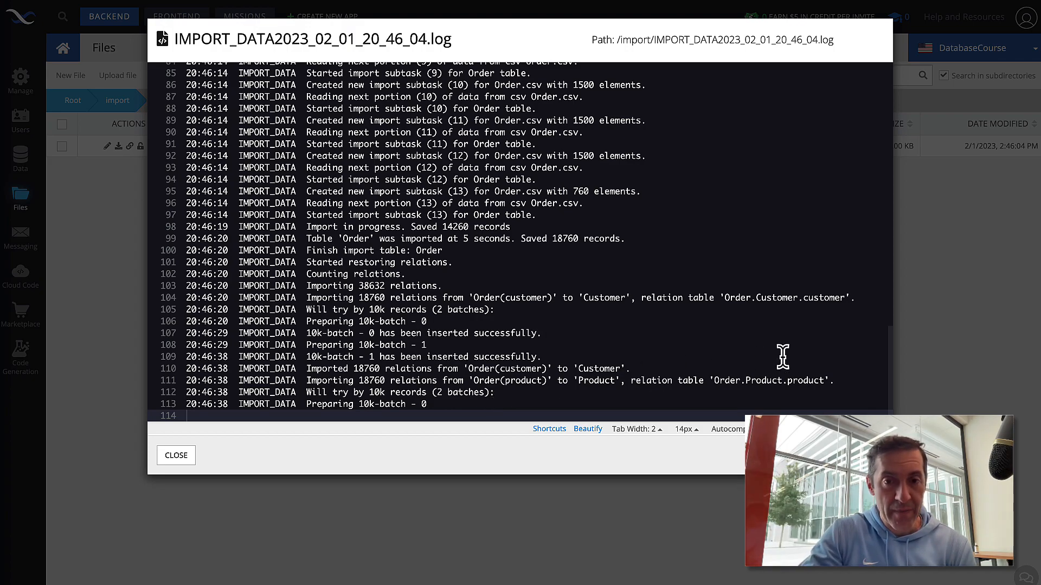
Check the saved record counts for the Customer and Order tables in the import log, and close the log
scroll(733, 288, up, 20)
scroll(733, 287, down, 5)
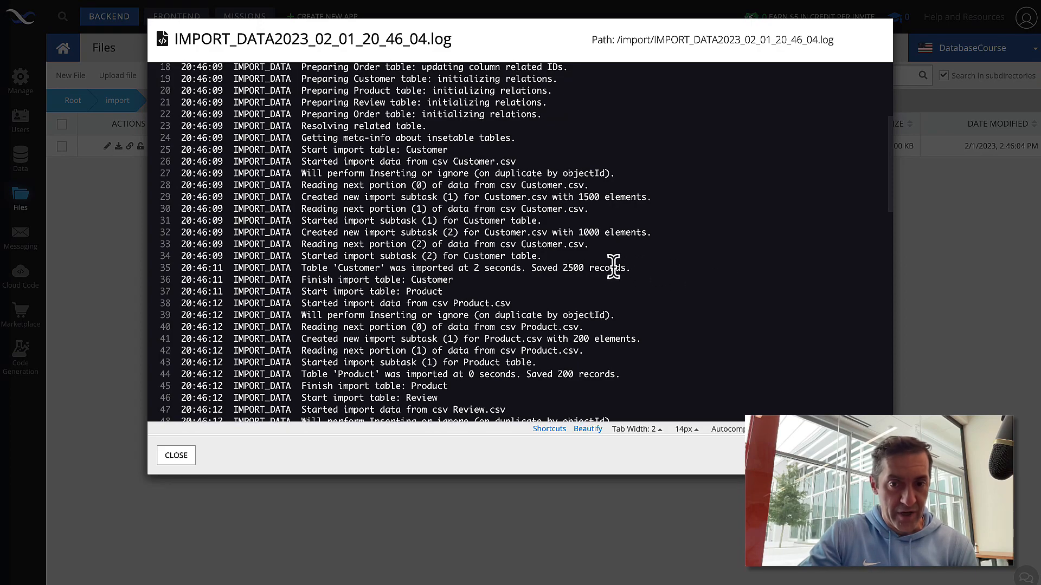
double_click(574, 267)
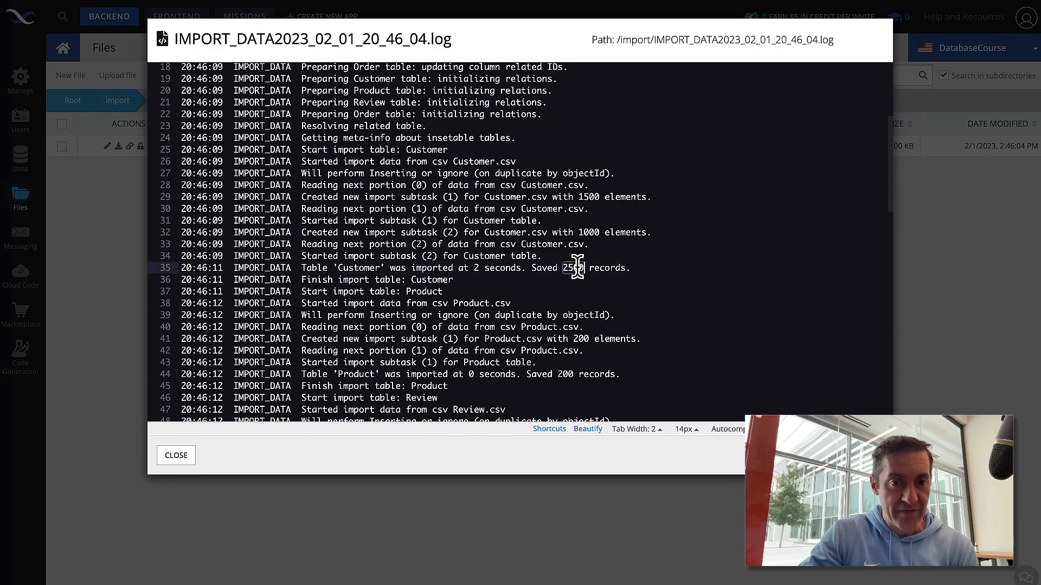
double_click(360, 268)
scroll(553, 267, down, 12)
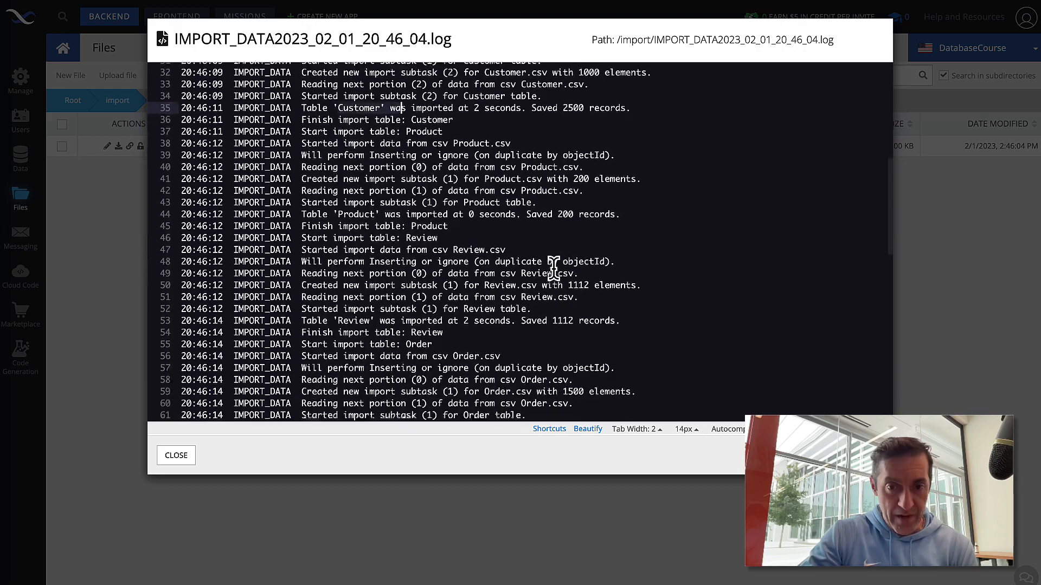
scroll(553, 268, down, 8)
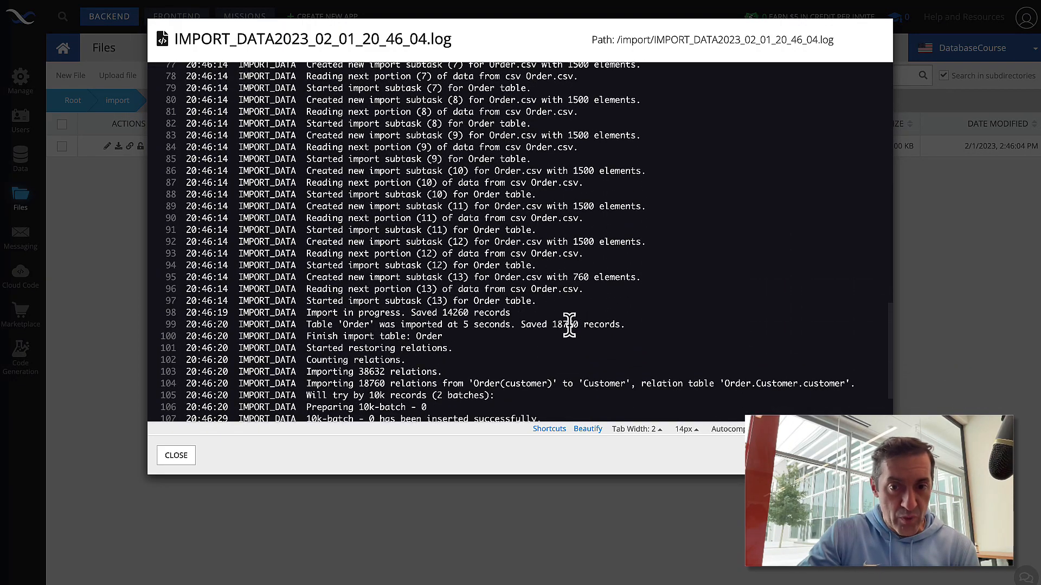
double_click(562, 325)
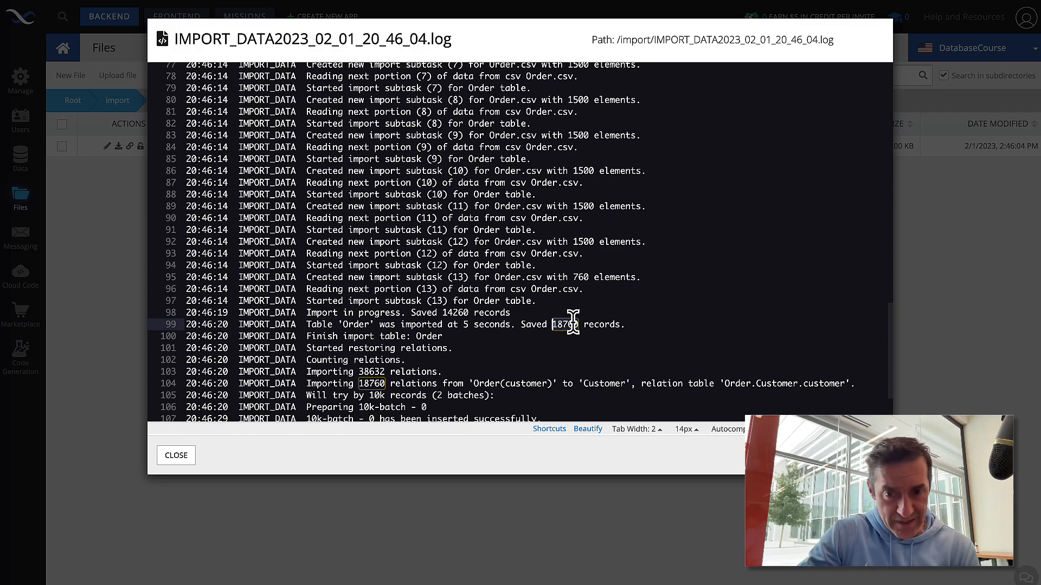
click(354, 324)
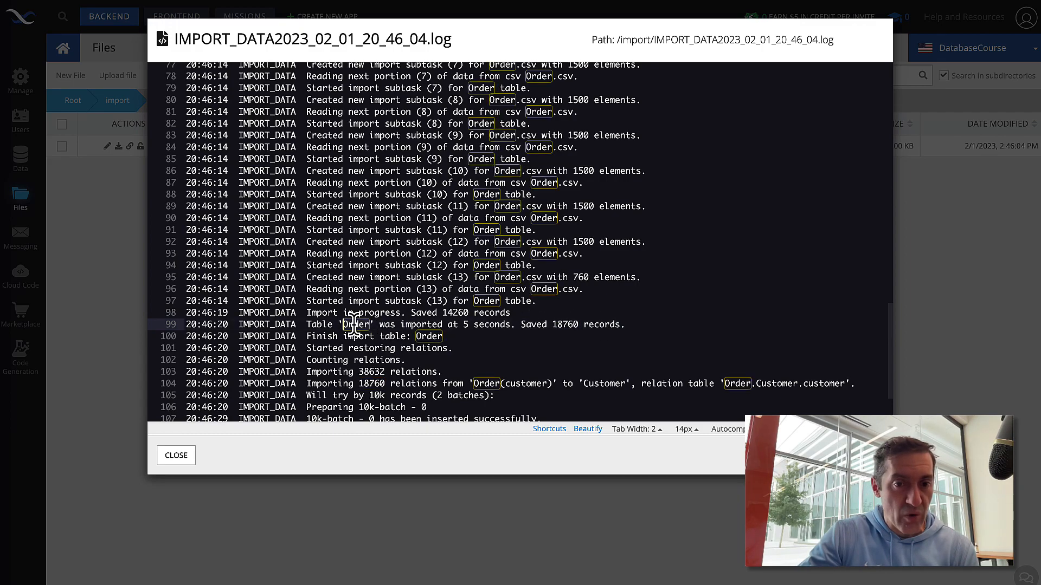
click(176, 456)
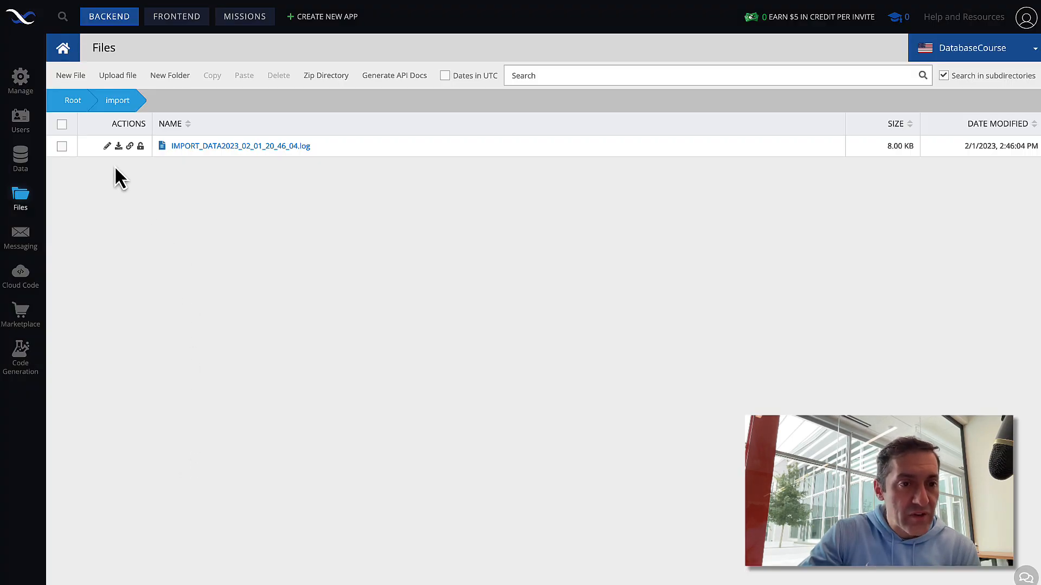
Reopen the import log to refresh it, check its final line for completion of the import, and close it
click(107, 146)
scroll(516, 220, down, 15)
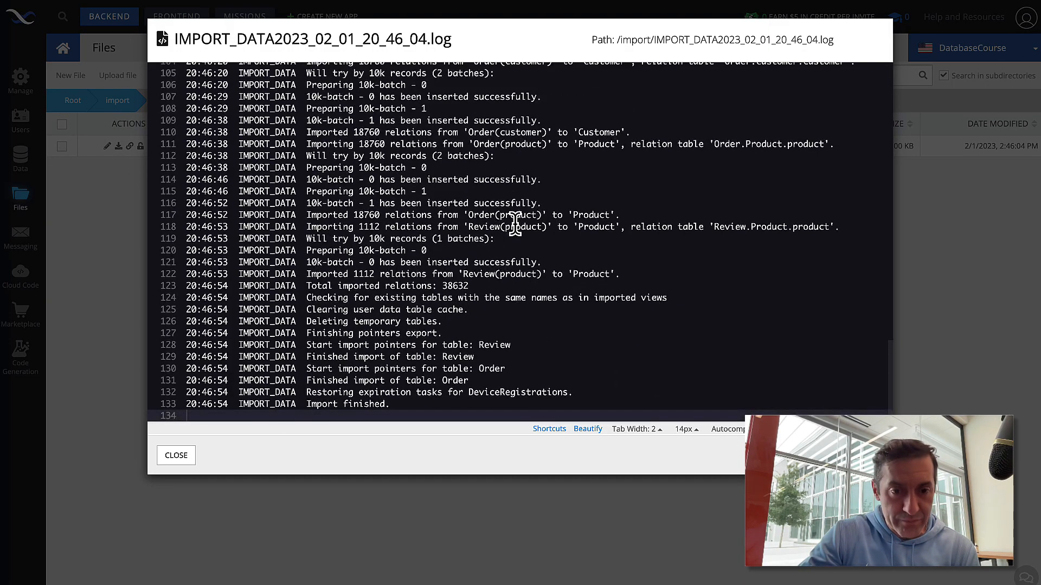
drag(407, 404, 278, 404)
click(399, 404)
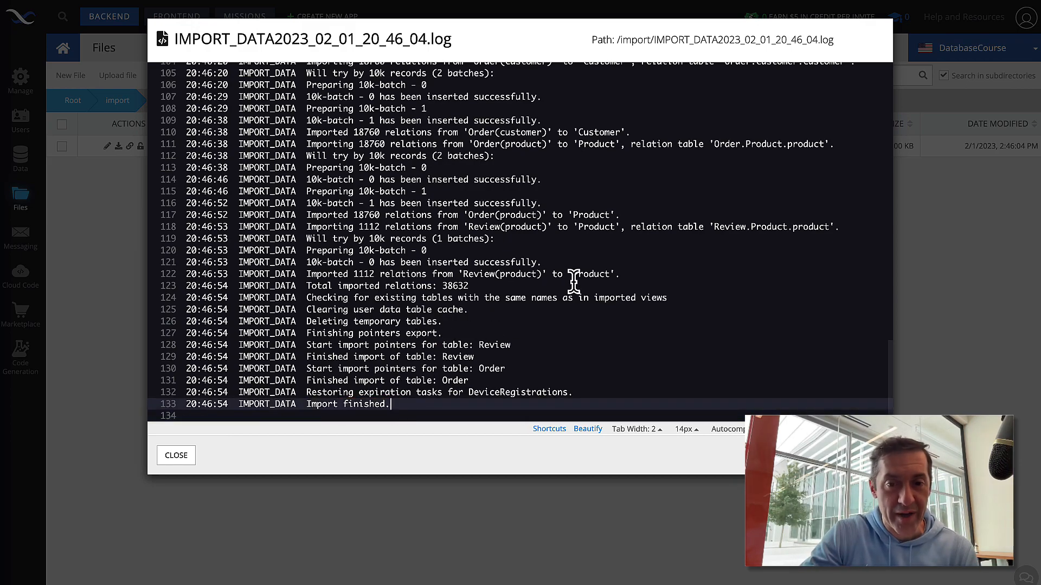
click(172, 456)
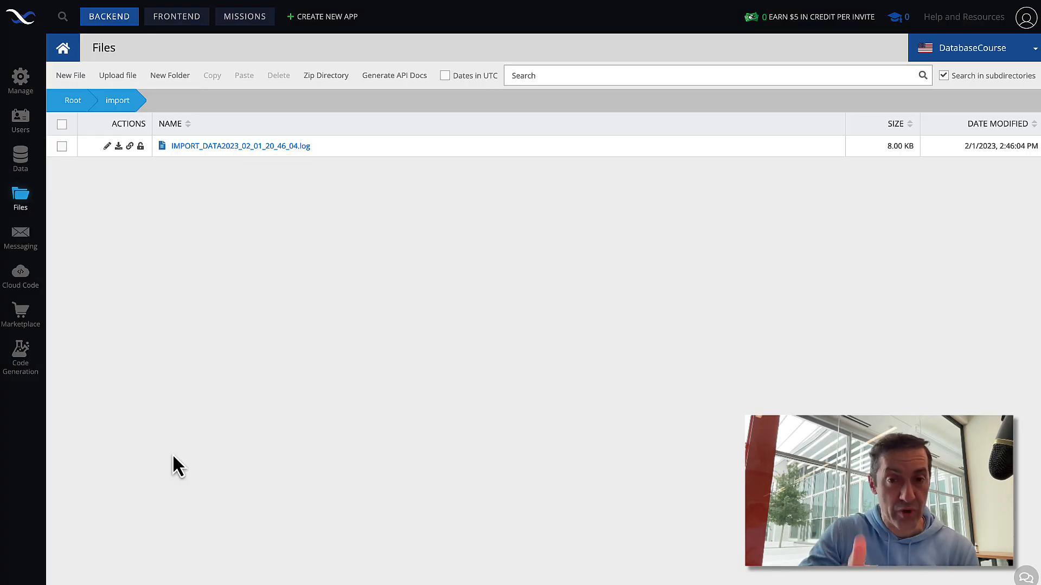
Open the import log again, compare the timestamps of its first and last entries, and close it
click(107, 146)
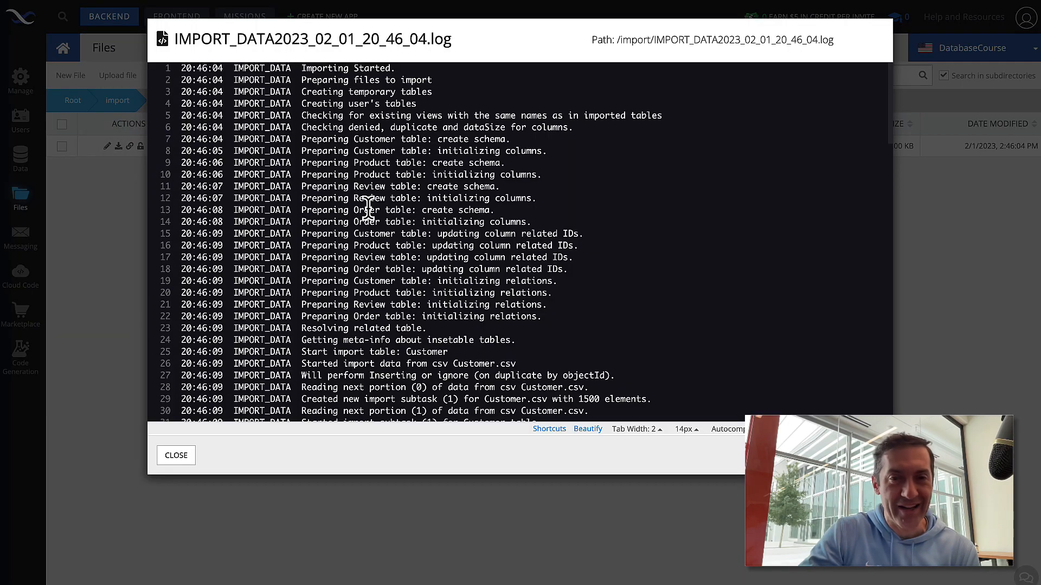
drag(399, 405, 179, 411)
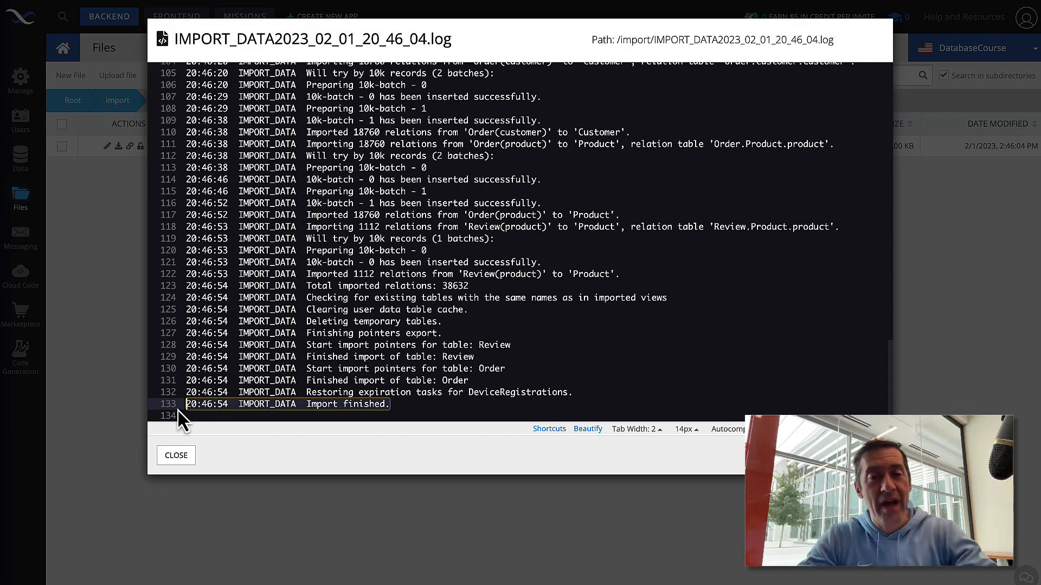
scroll(351, 130, up, 20)
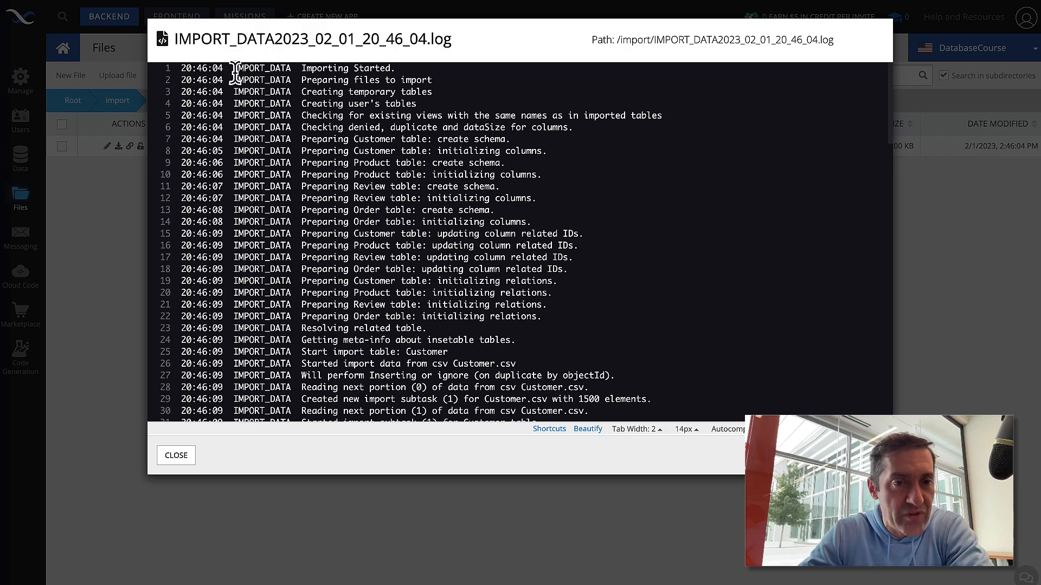
key(ctrl+End)
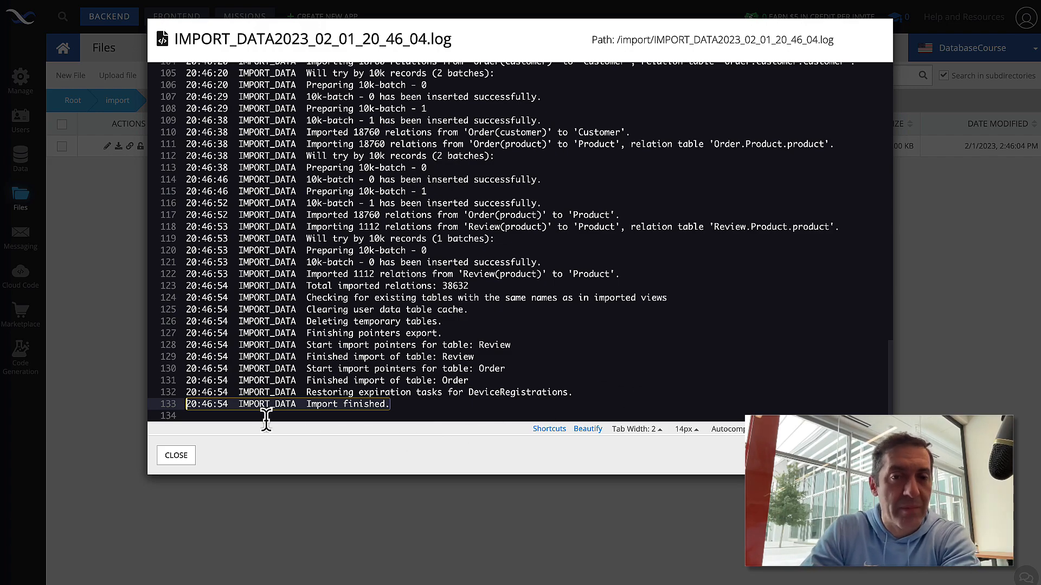
click(175, 463)
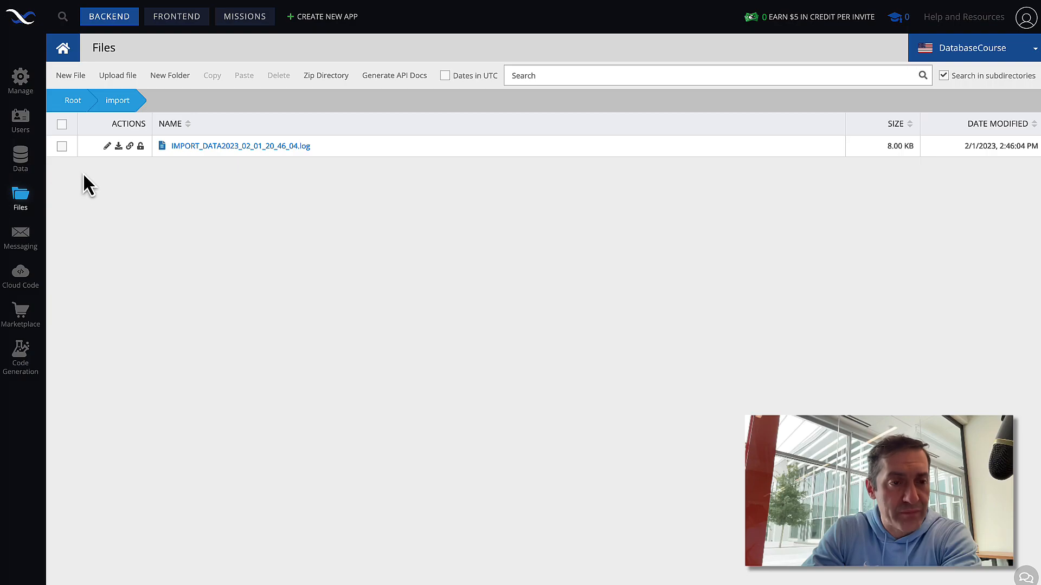
Reload the import log twice, examining the latest entries at its end each time, and close it
click(106, 147)
scroll(325, 174, down, 15)
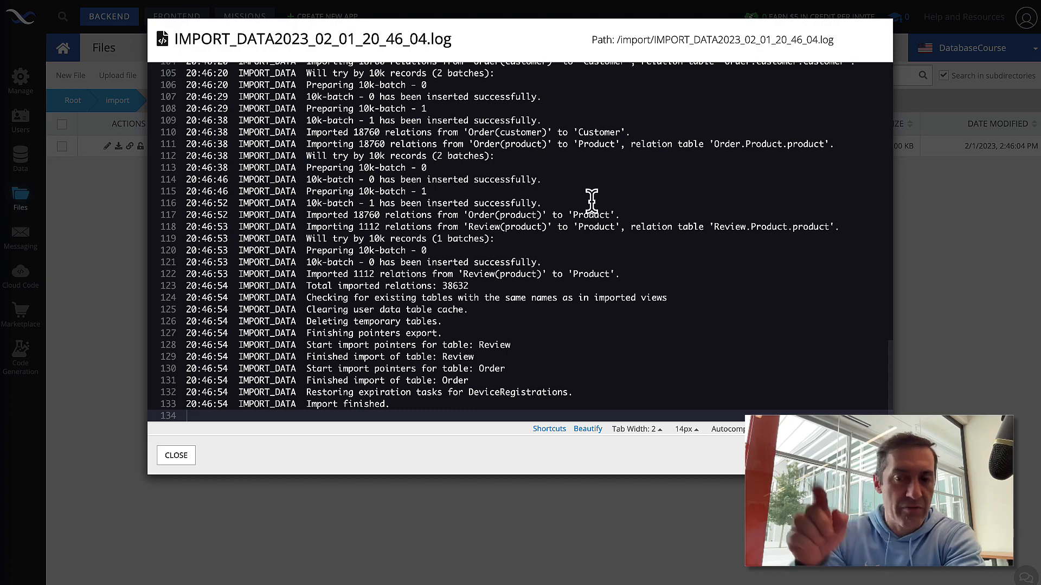
click(187, 456)
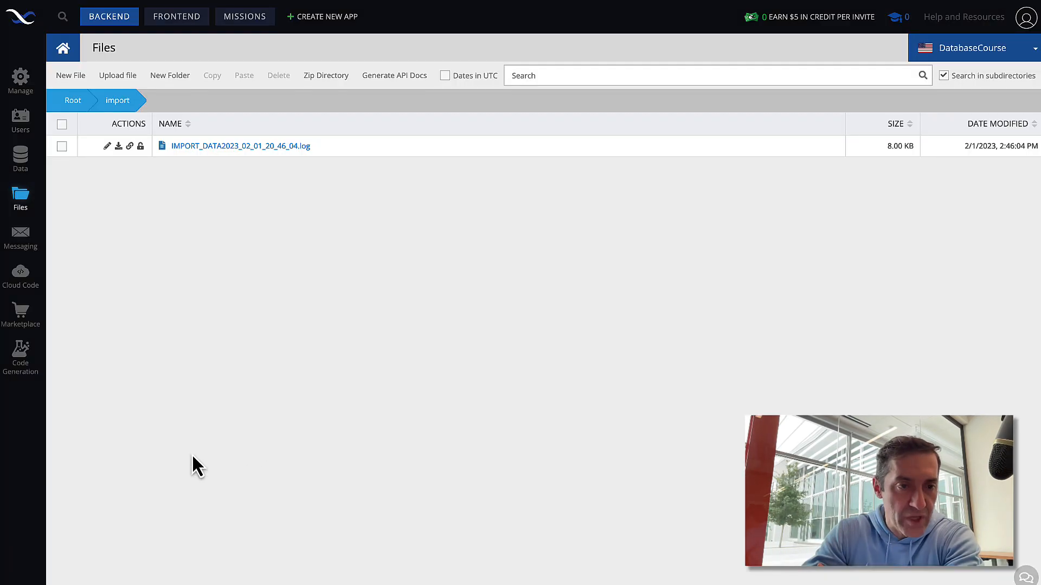
click(106, 146)
scroll(326, 162, down, 15)
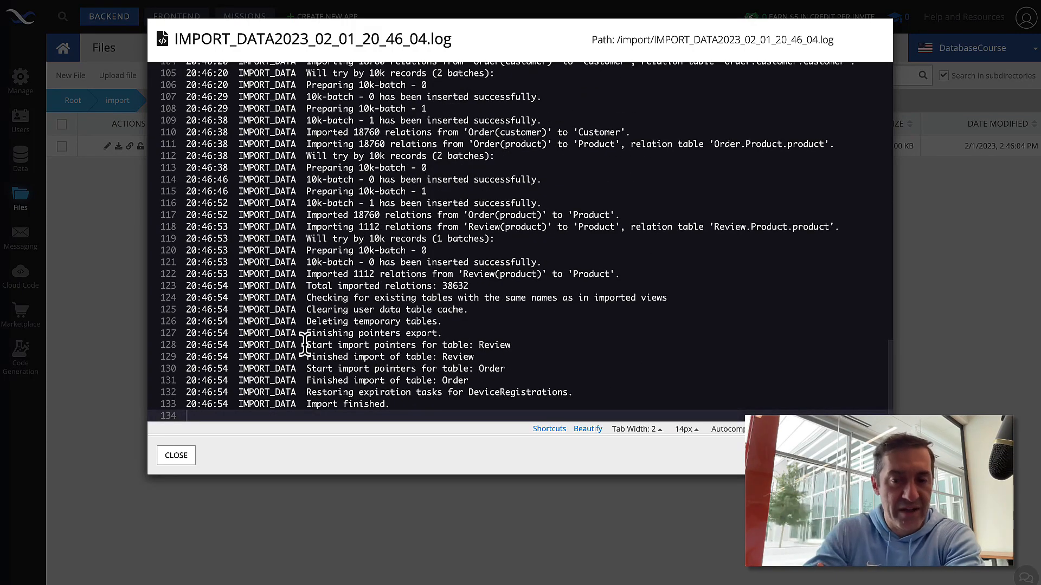
click(176, 456)
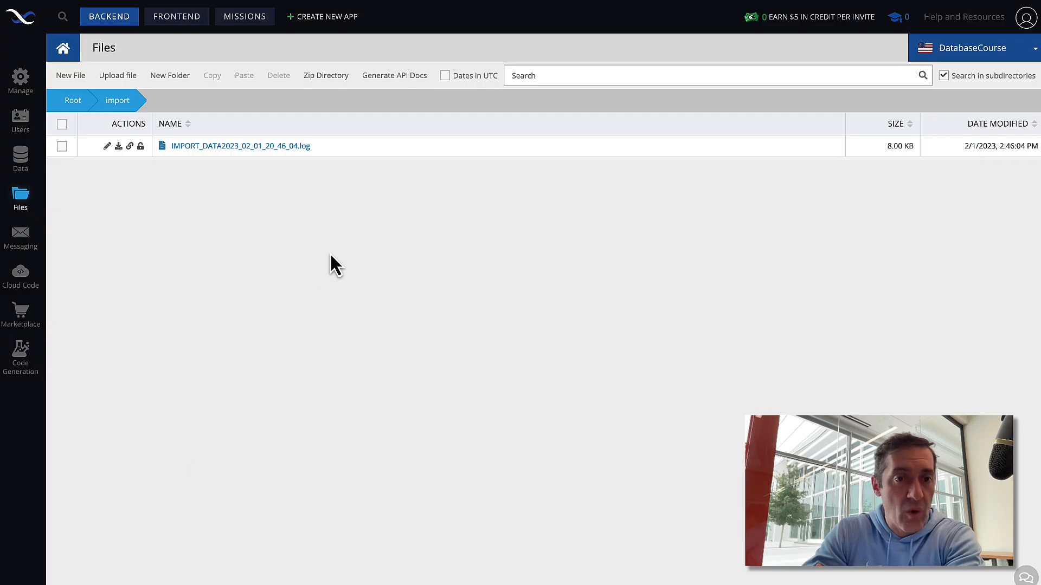
Copy the import log's file link, open it in a new incognito browser window, and view the log's closing entries
click(129, 146)
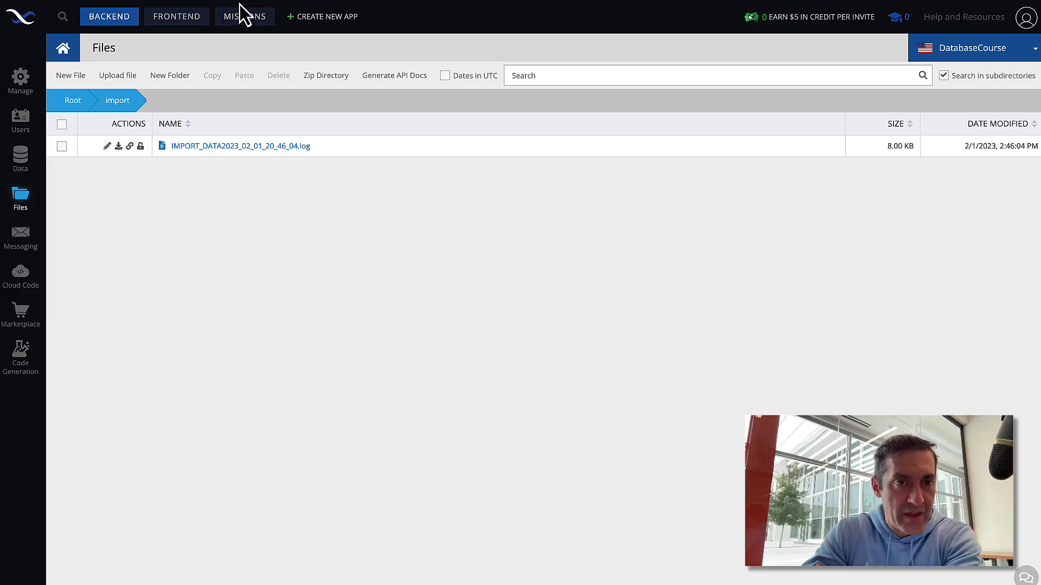
key(super+shift+n)
key(super+v)
key(Return)
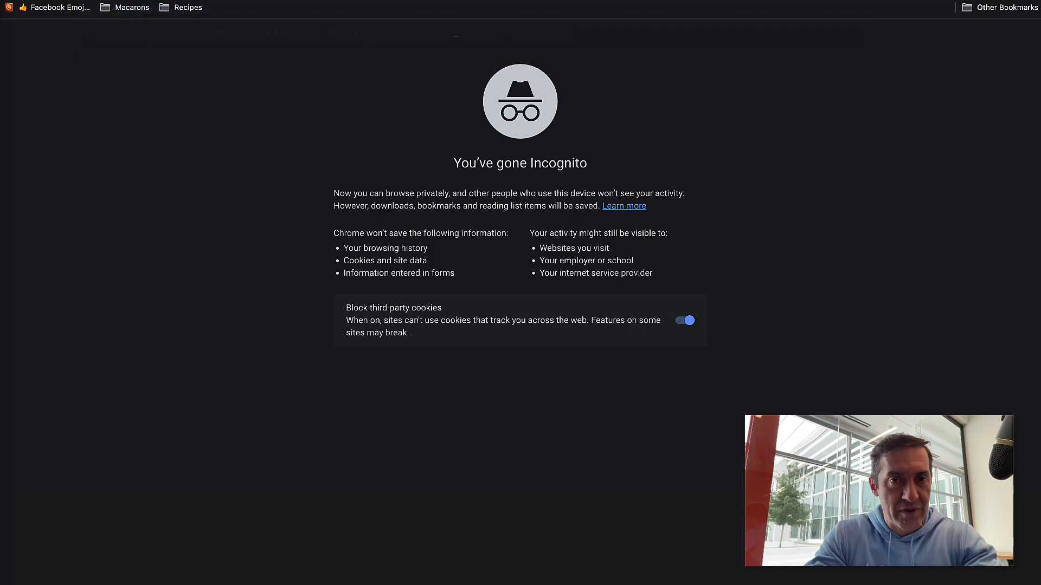
scroll(390, 179, down, 10)
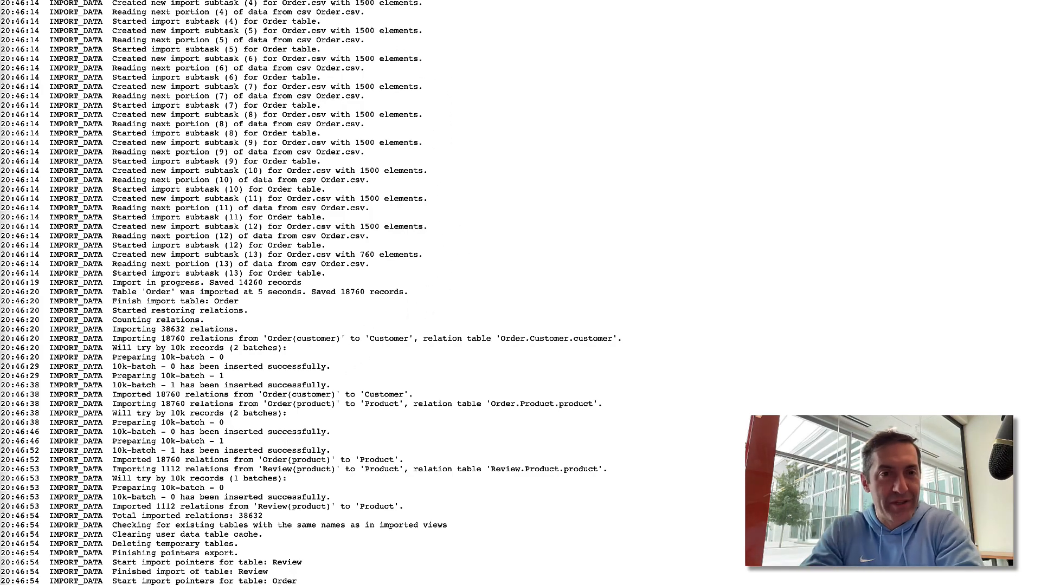
Close the log window, open the app's data management section, and check the records and record counts of the Product and Customer tables
key(super+w)
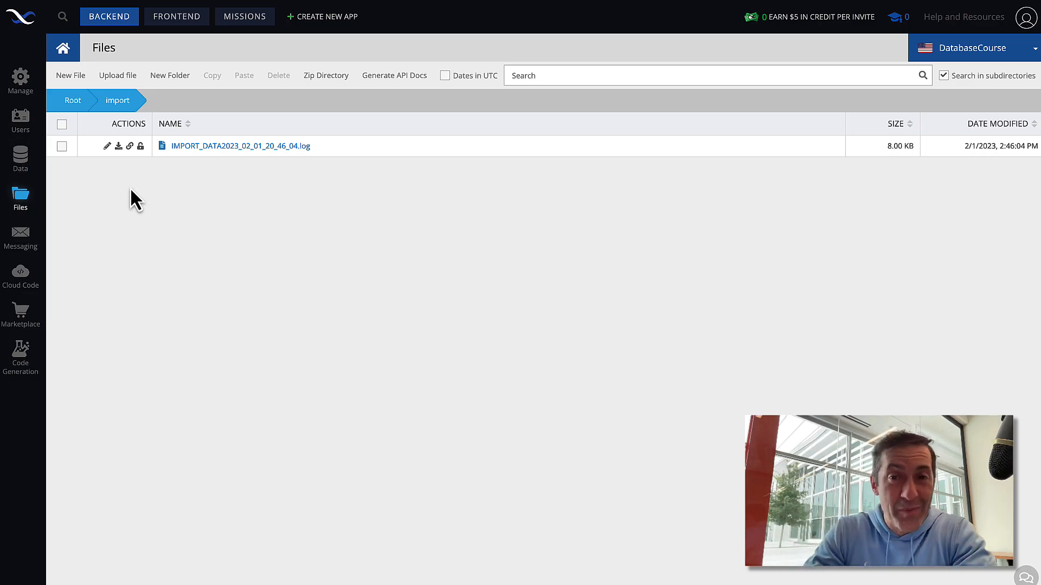
click(21, 165)
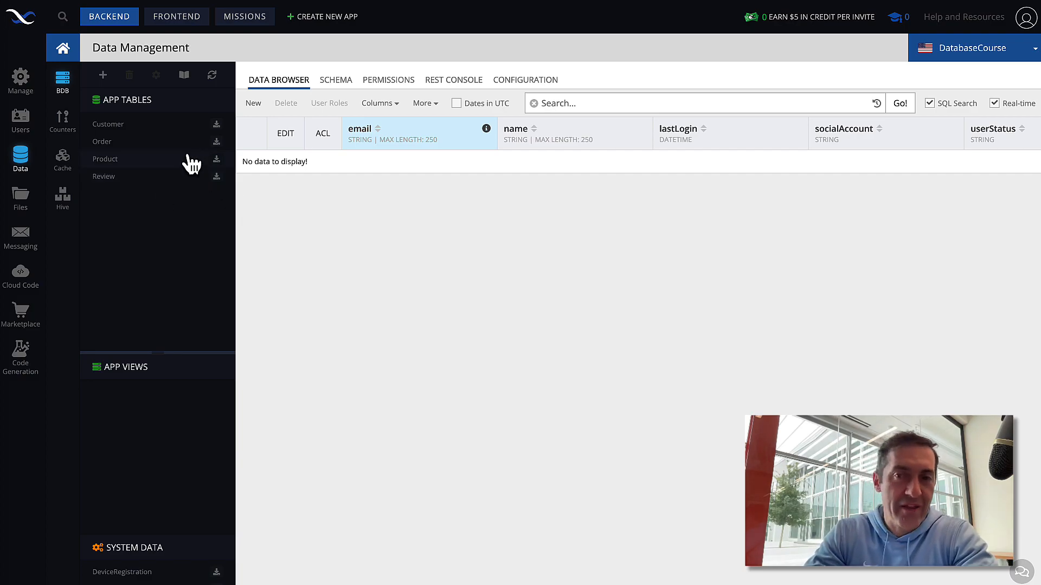
click(127, 160)
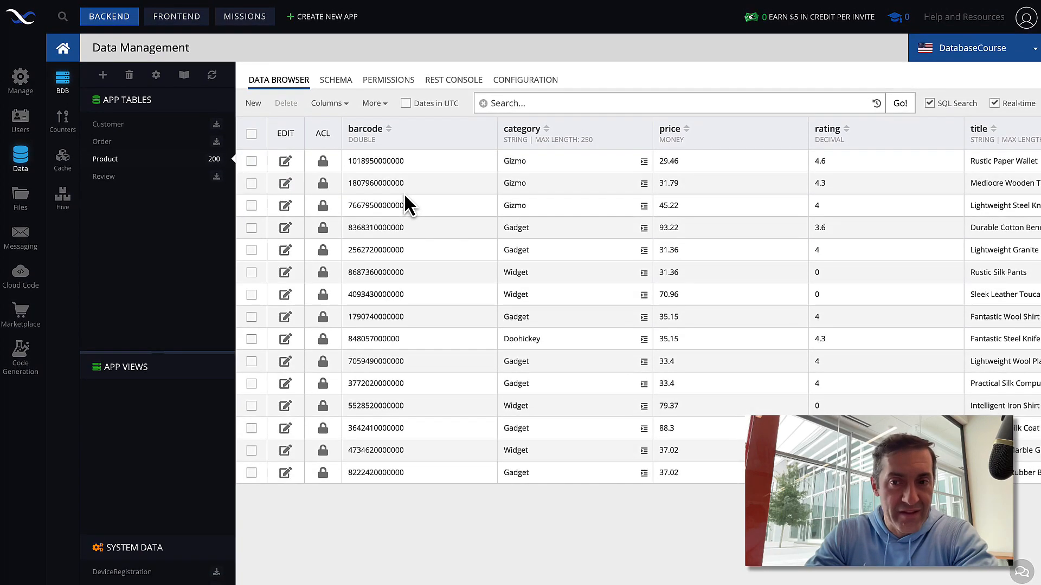
click(118, 128)
mouse_move(216, 126)
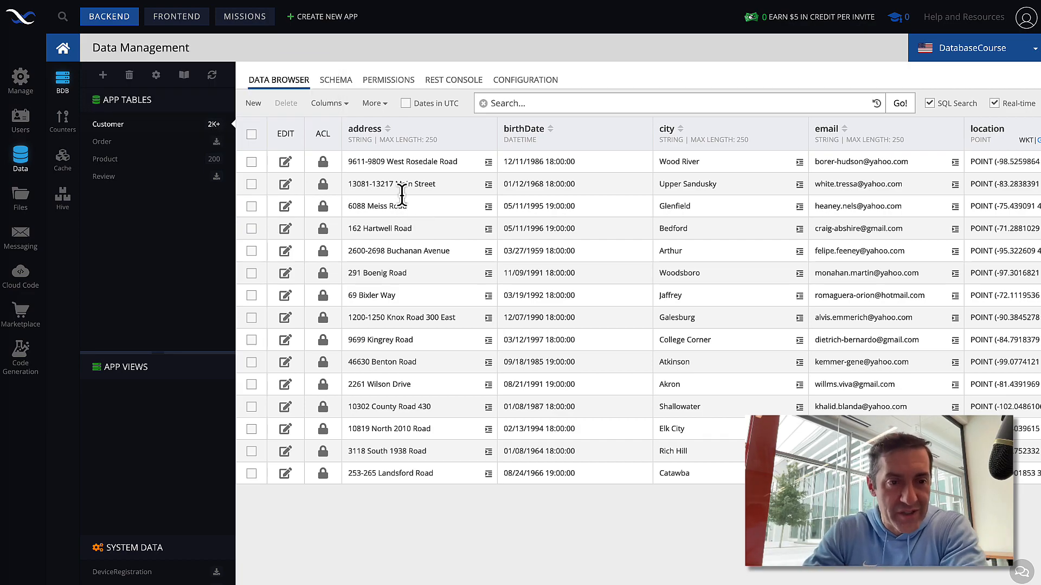
Check the imported records and record counts of the Order and Review tables, looking across the Review table's columns
click(150, 142)
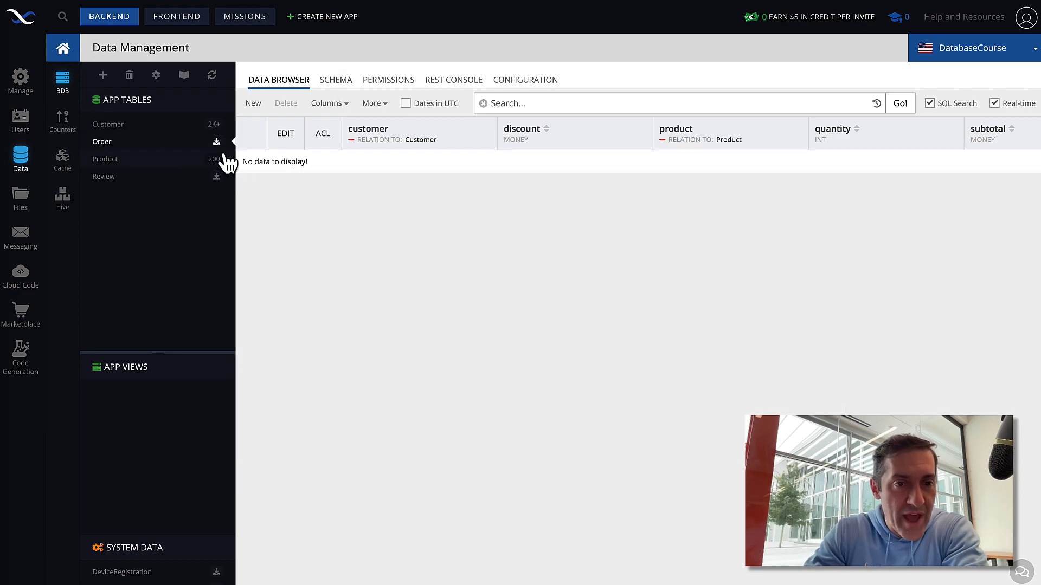
mouse_move(211, 145)
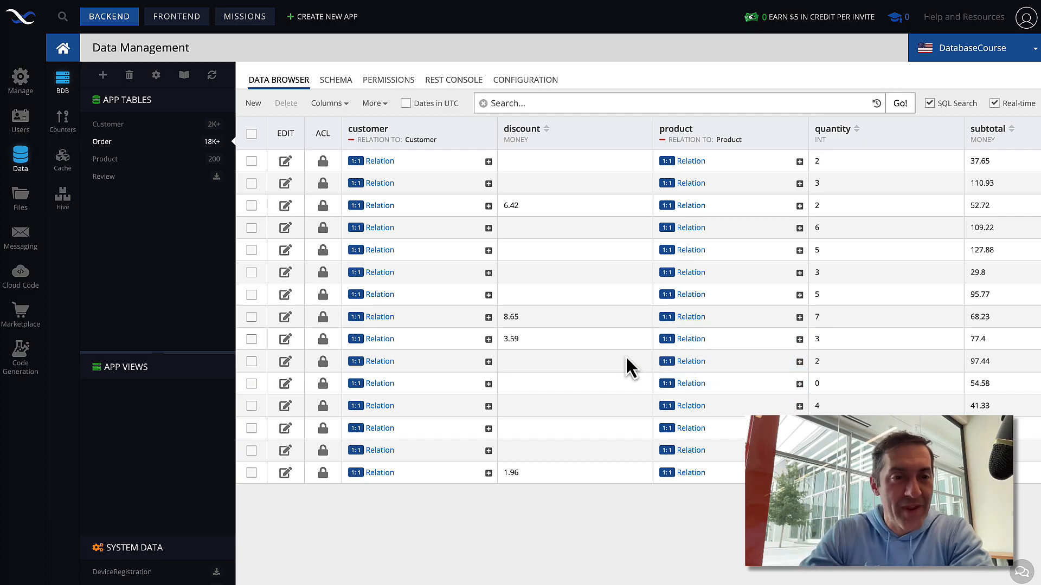
click(104, 177)
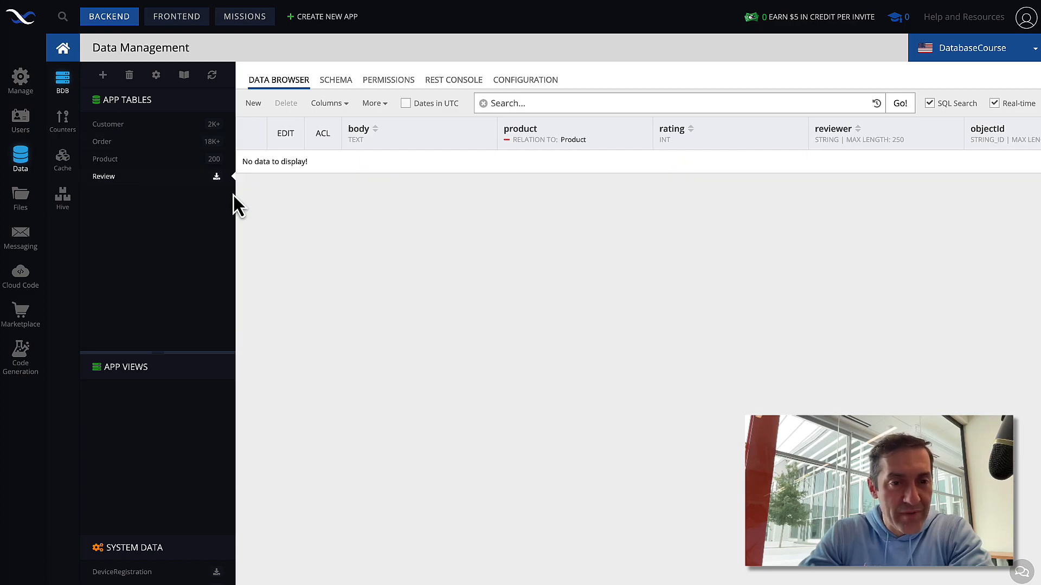
mouse_move(216, 184)
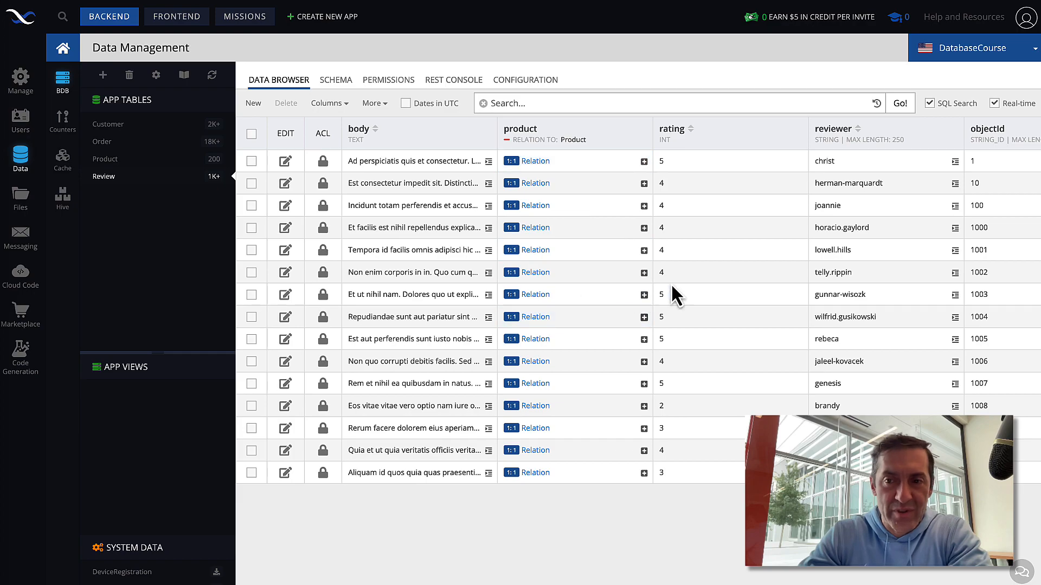
scroll(705, 268, right, 3)
scroll(705, 269, left, 3)
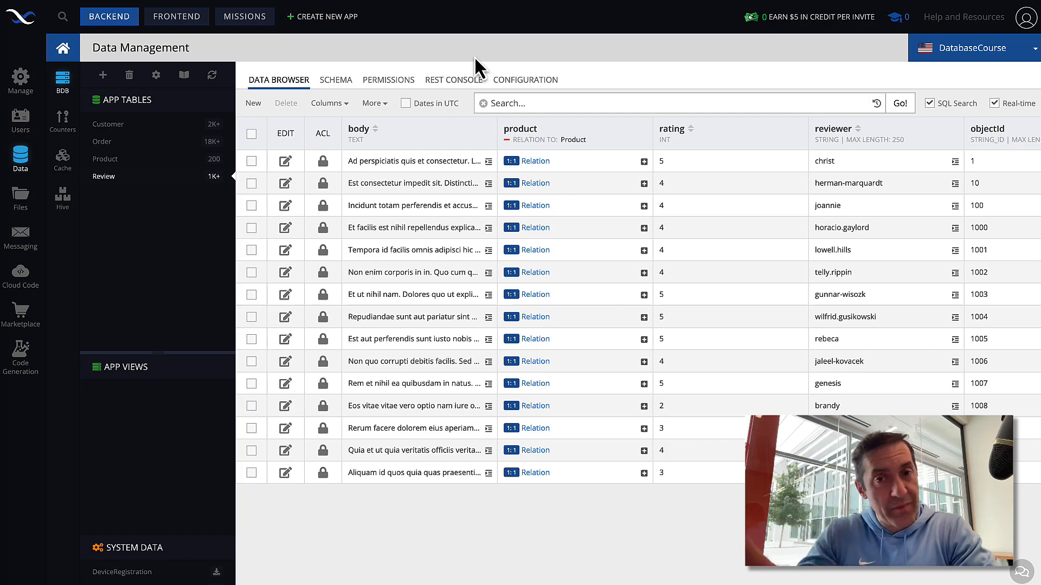
Open the database schema in the Visual Modeler and include all tables in the diagram
click(333, 81)
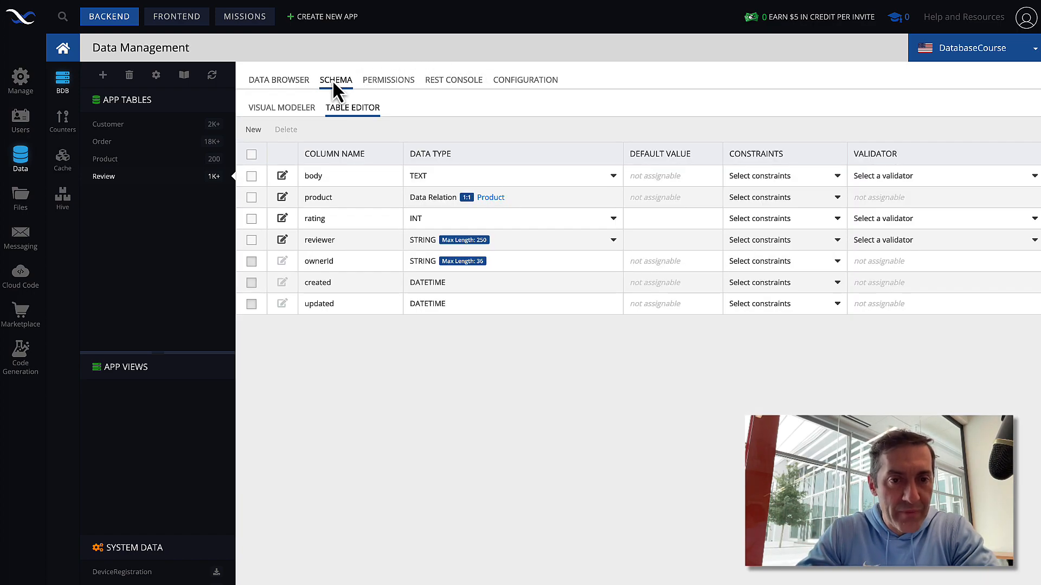
click(285, 111)
click(720, 136)
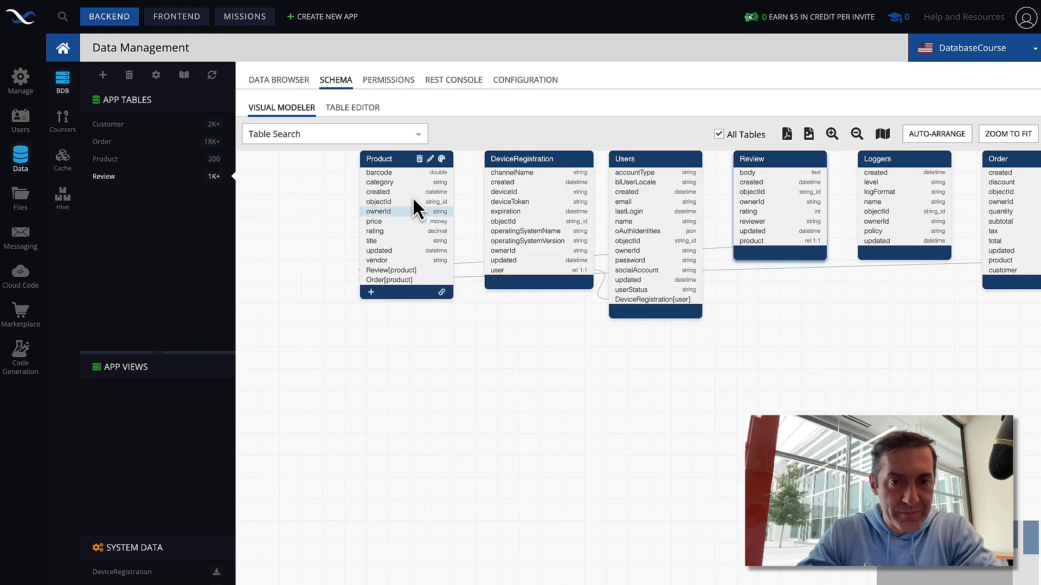
Place the Product and Review tables side by side in the diagram and move DeviceRegistration, Users and Loggers below them
drag(388, 159, 296, 211)
drag(515, 158, 668, 415)
drag(639, 160, 847, 402)
drag(759, 159, 433, 160)
drag(885, 162, 992, 392)
Bring the distant Order and Customer tables across the diagram, closer to the Product and Review tables
drag(909, 290, 701, 316)
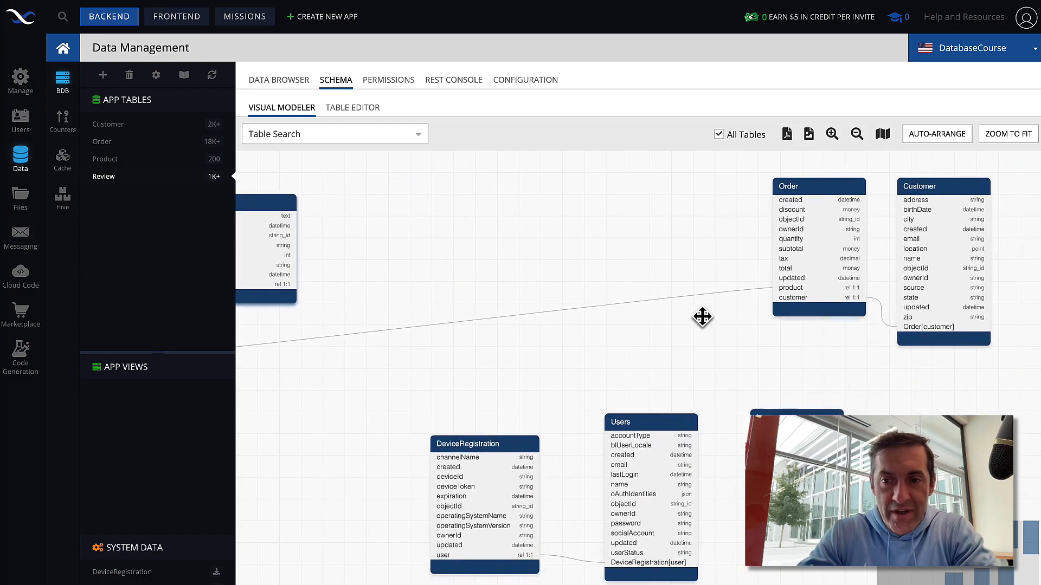
drag(832, 195, 390, 317)
scroll(772, 207, up, 1)
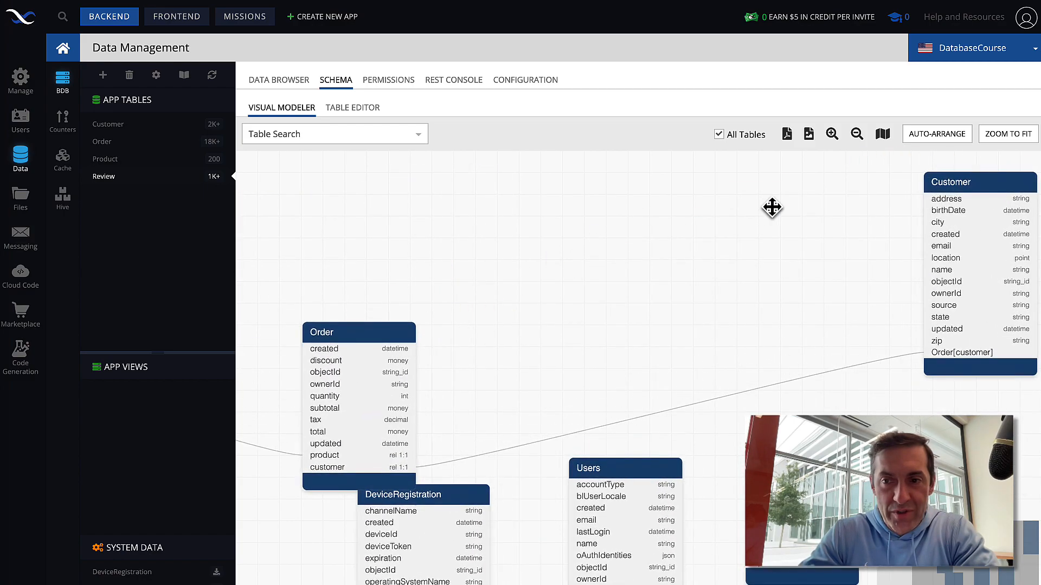
scroll(786, 207, down, 1)
drag(928, 184, 294, 376)
Move DeviceRegistration clear of the Order table, and spread Order and Customer apart with Order below Review and Customer to its upper right
drag(591, 285, 812, 230)
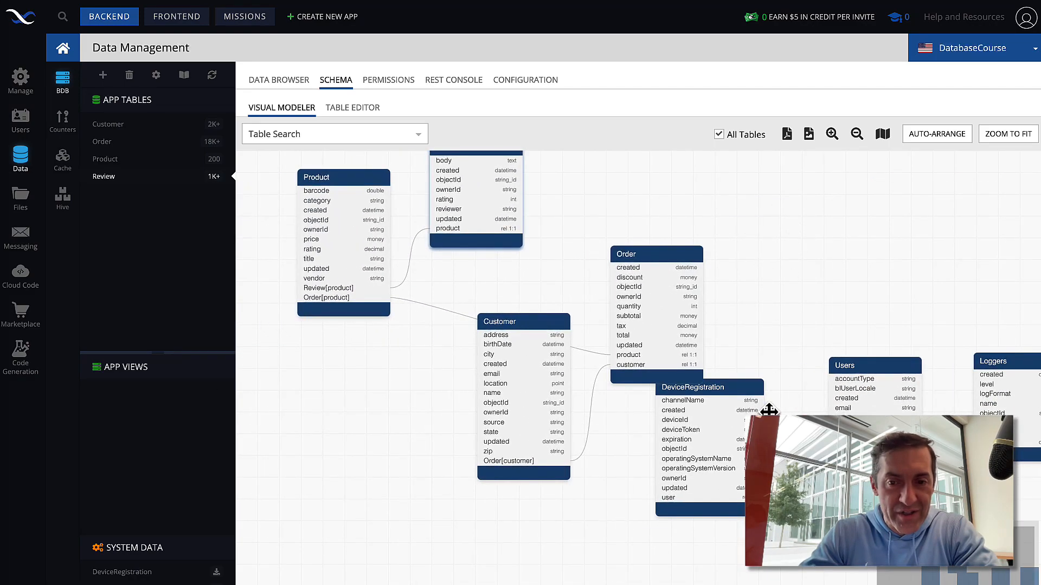
drag(725, 391, 785, 471)
drag(501, 321, 766, 192)
drag(649, 256, 526, 347)
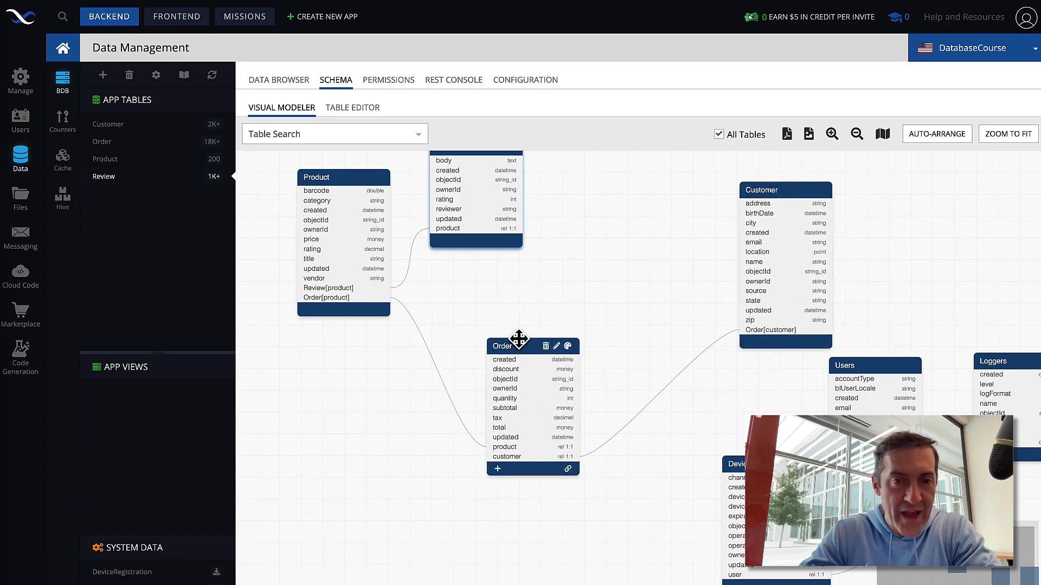
Compact the diagram by lowering Product, shifting Review and Order slightly, and moving Customer closer to Order, and select the Customer table
drag(324, 188, 322, 283)
drag(599, 225, 646, 260)
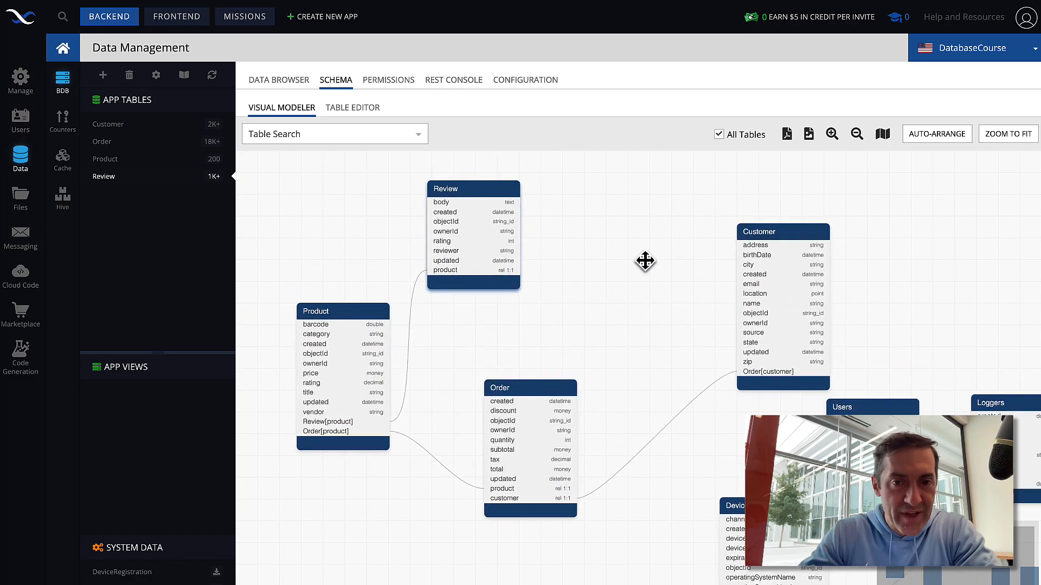
drag(469, 186, 494, 230)
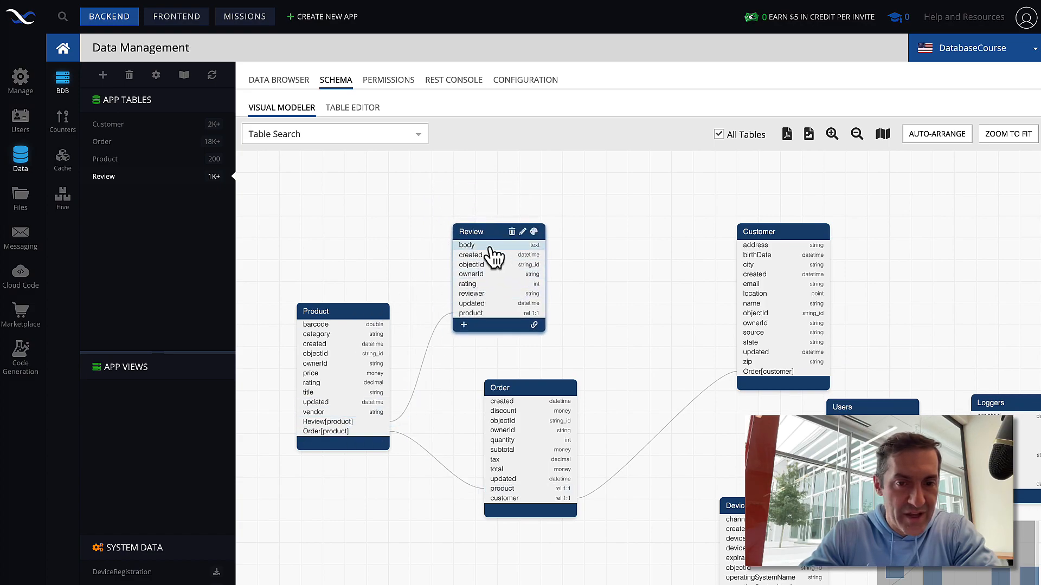
drag(523, 391, 508, 394)
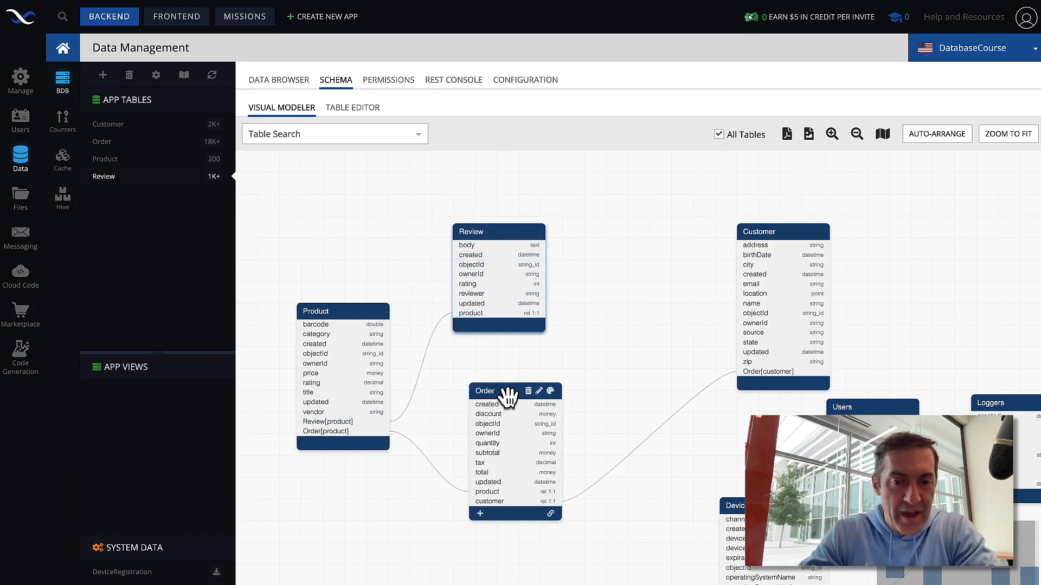
drag(778, 232, 665, 276)
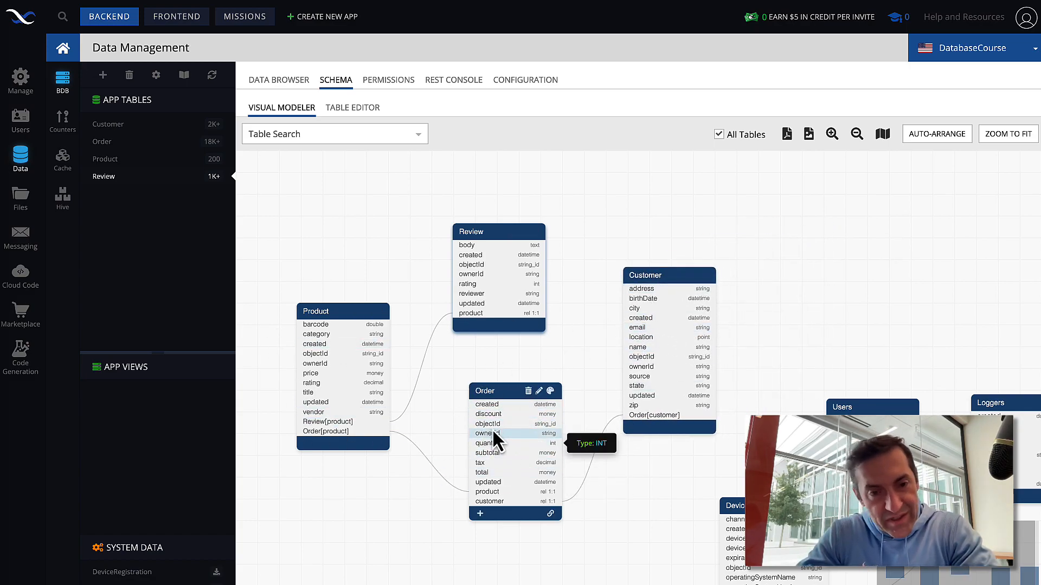
drag(799, 342, 796, 320)
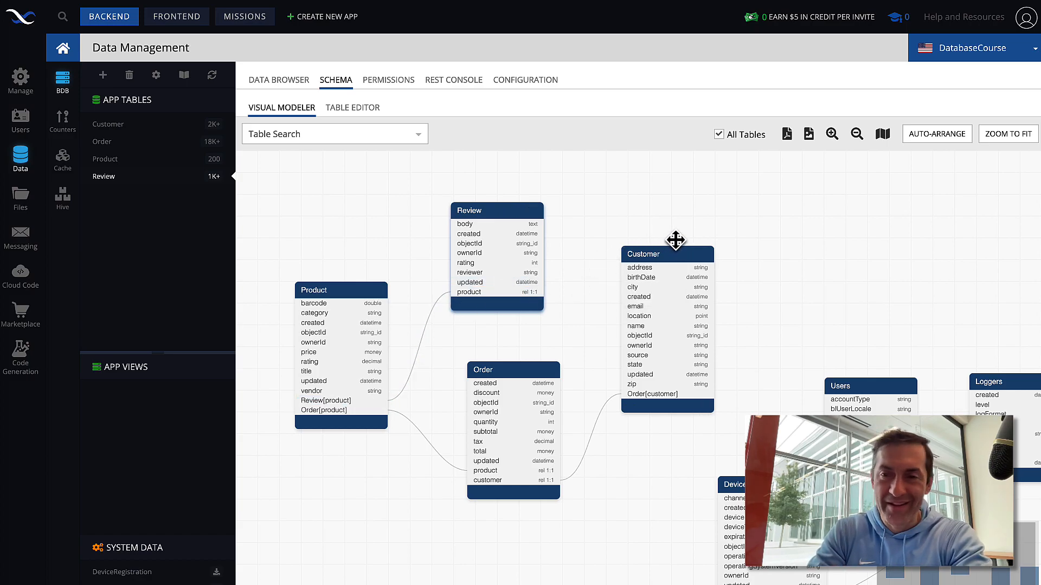
drag(766, 226, 760, 224)
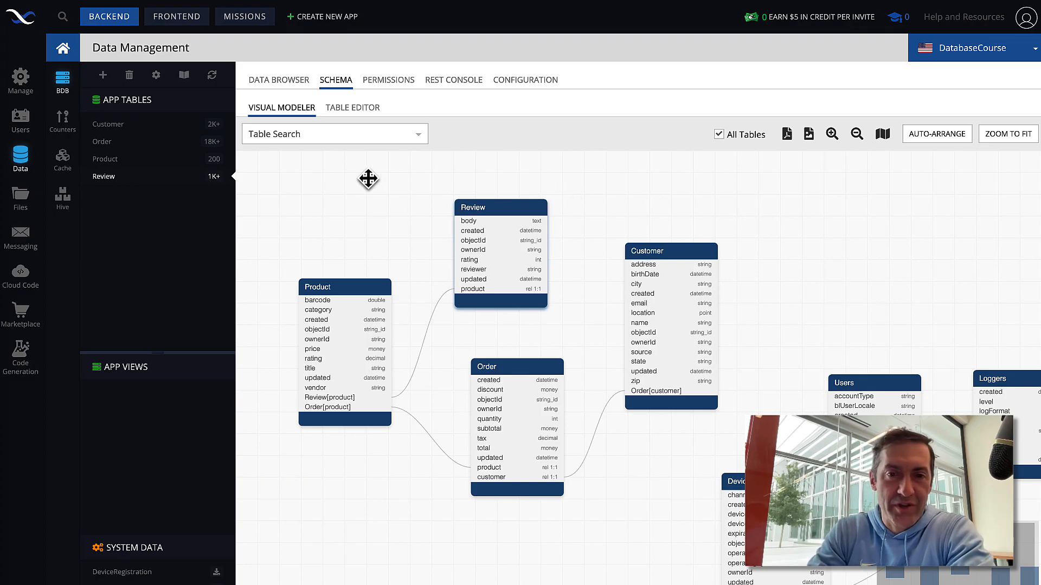
click(153, 129)
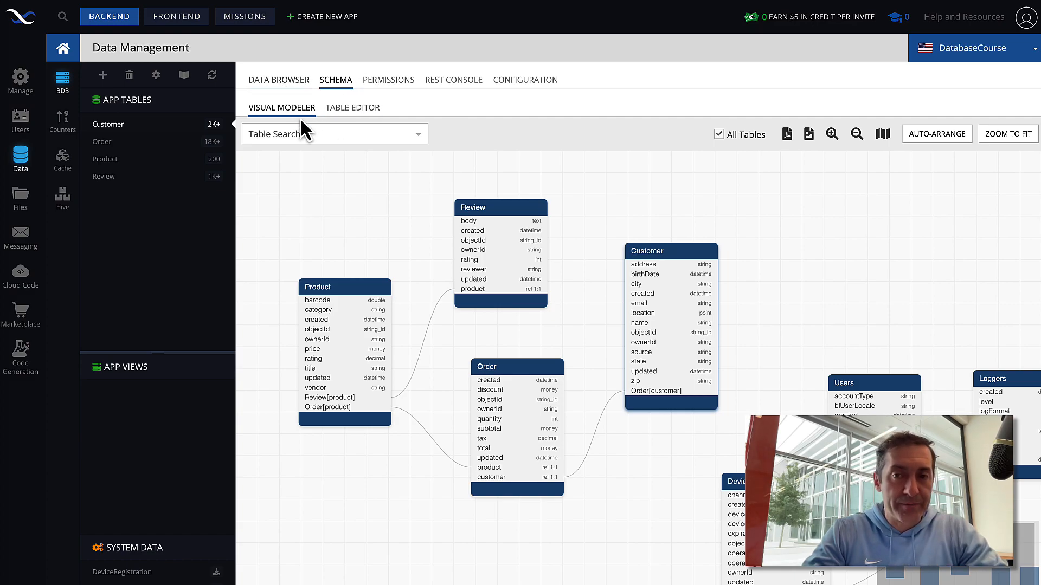
Begin a new UI Builder page from the Basic Data Retrieval Lecture marketplace template and open its name for entry
click(171, 22)
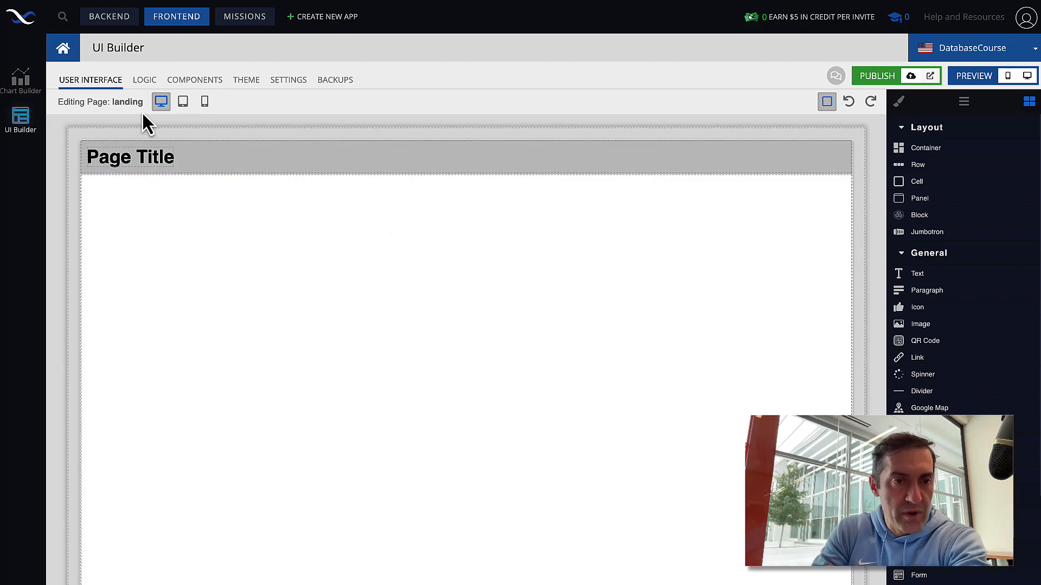
click(124, 103)
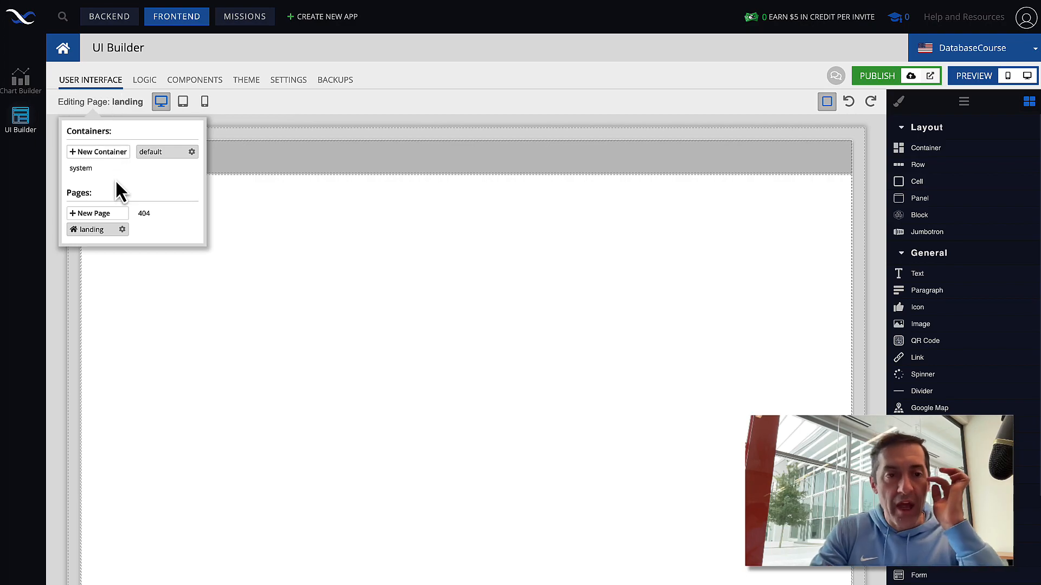
click(96, 215)
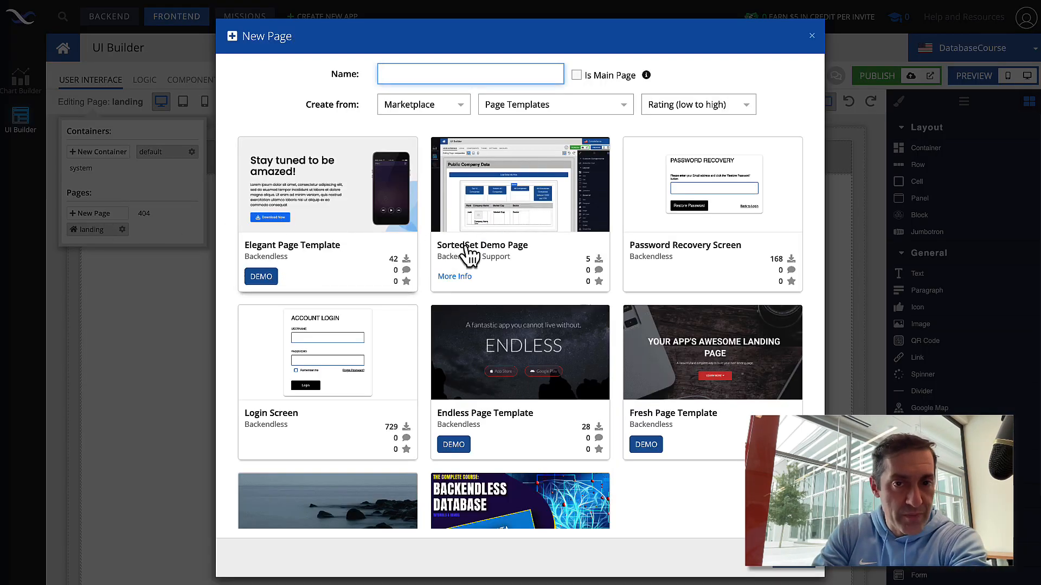
scroll(640, 302, down, 2)
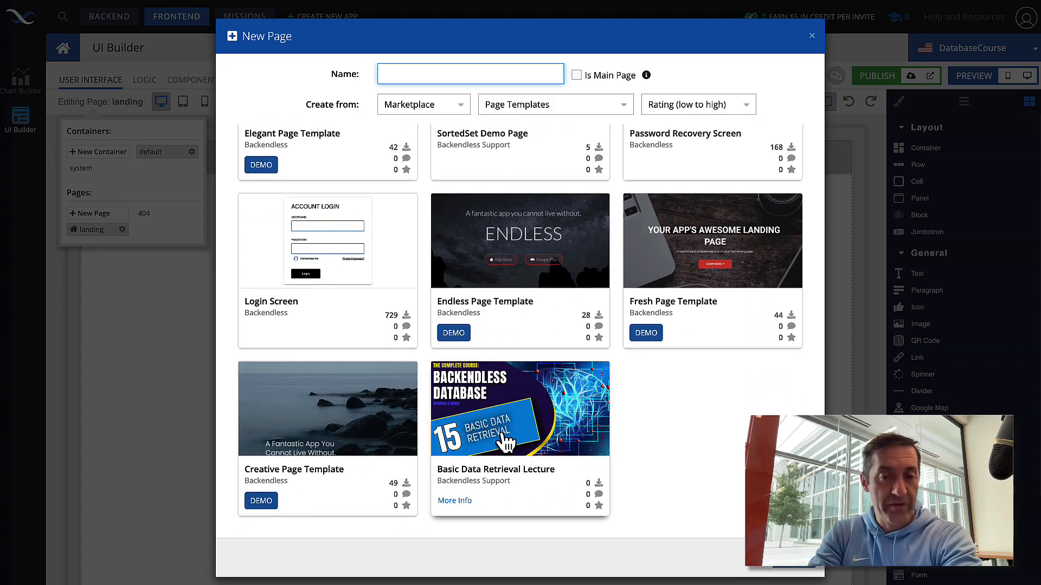
click(530, 418)
click(448, 73)
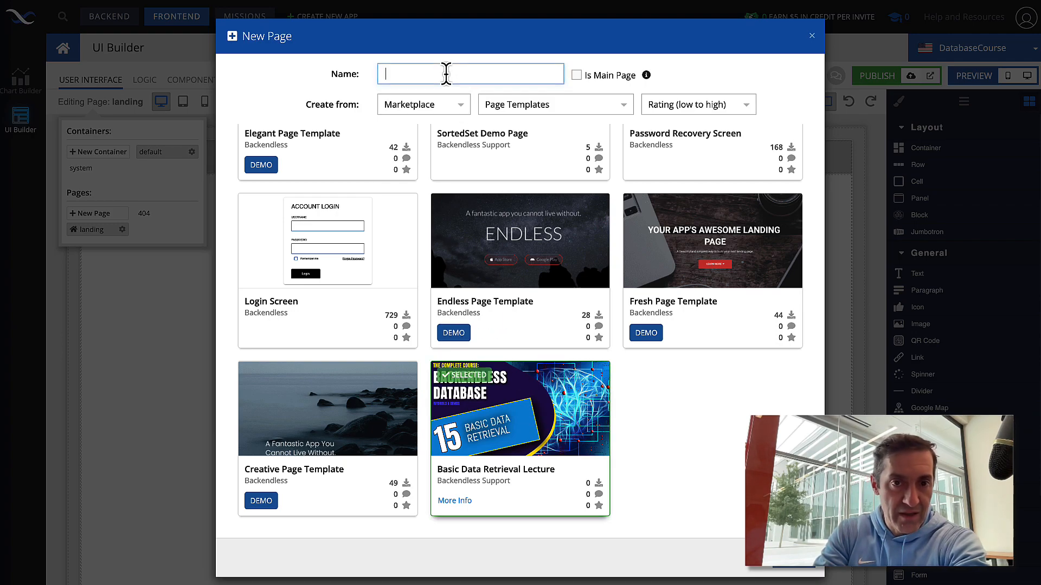